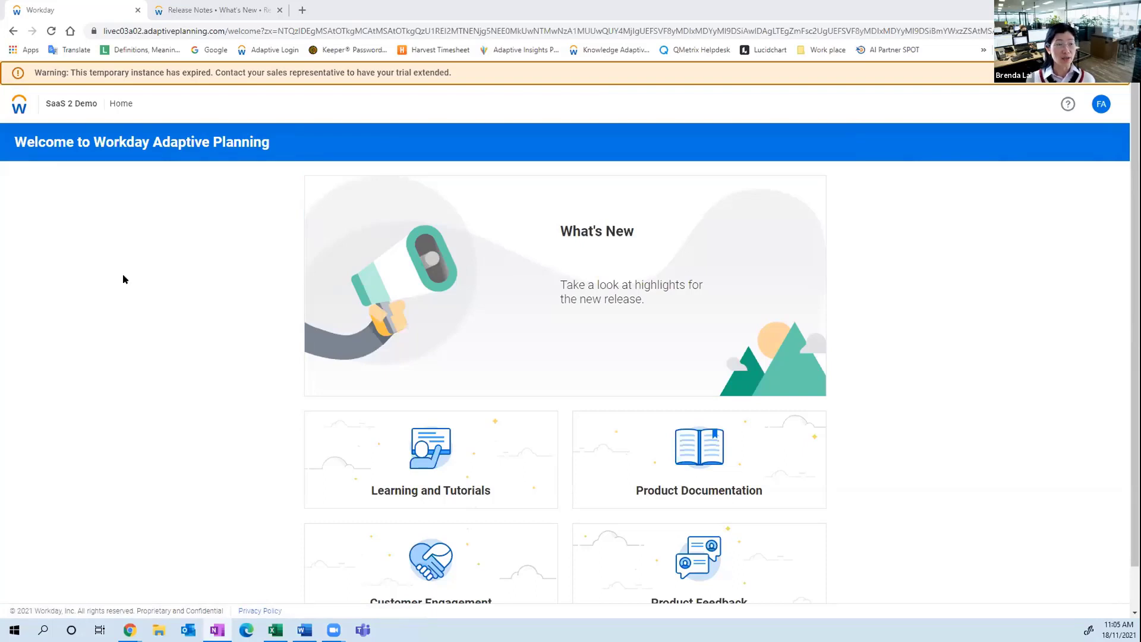
Open the Fin Stmt - Income Statement sheet and select its DEC-2021 Subscription cell
click(18, 106)
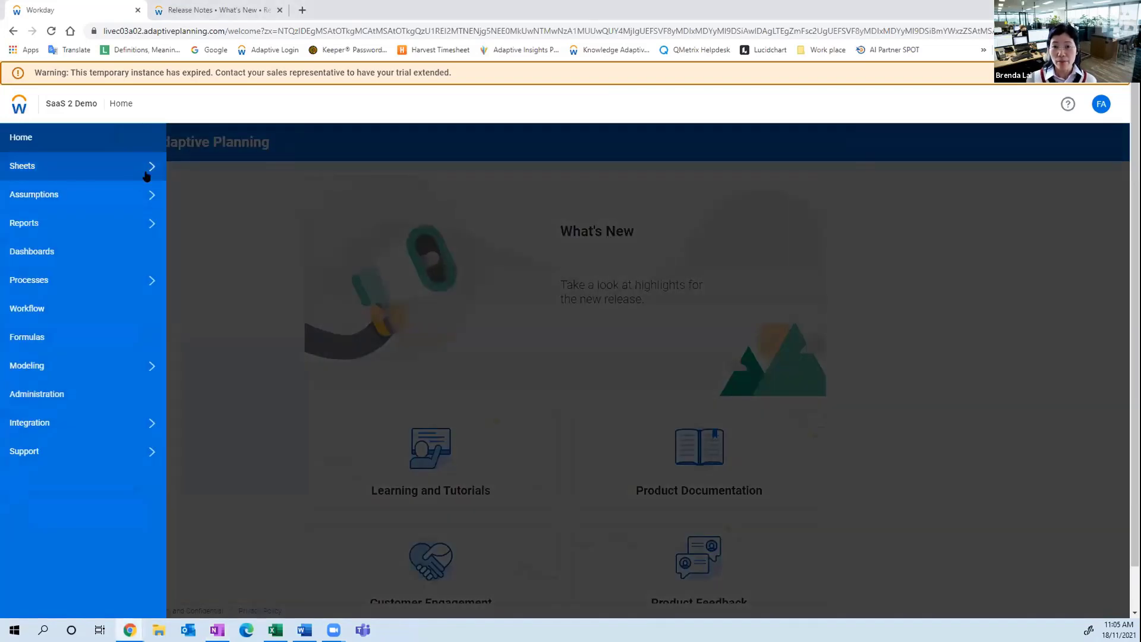
click(149, 172)
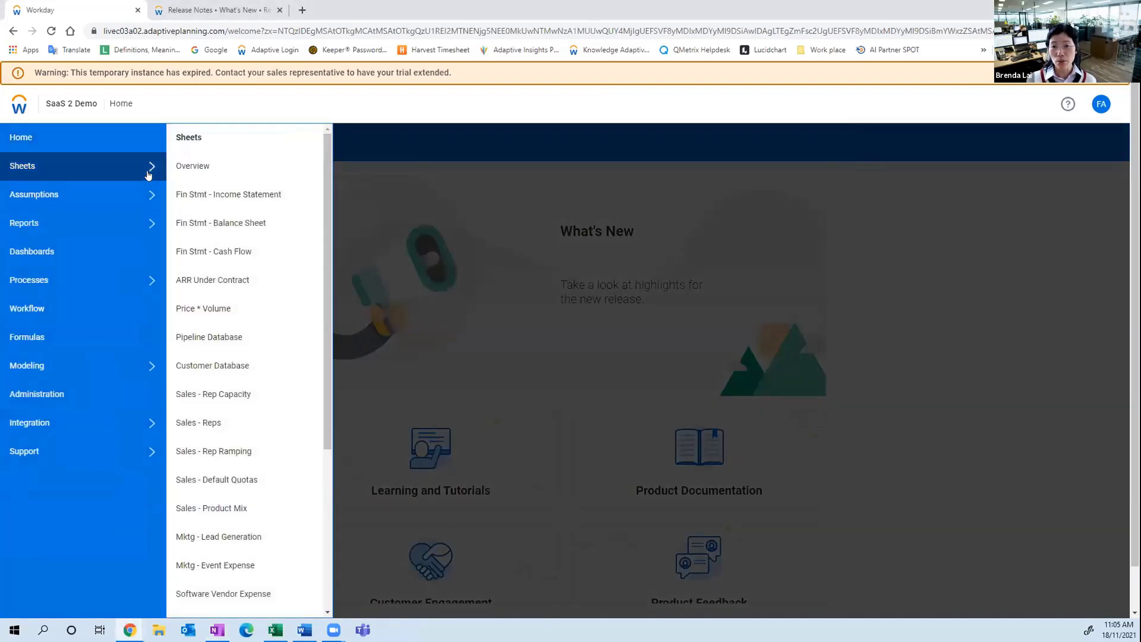
click(210, 198)
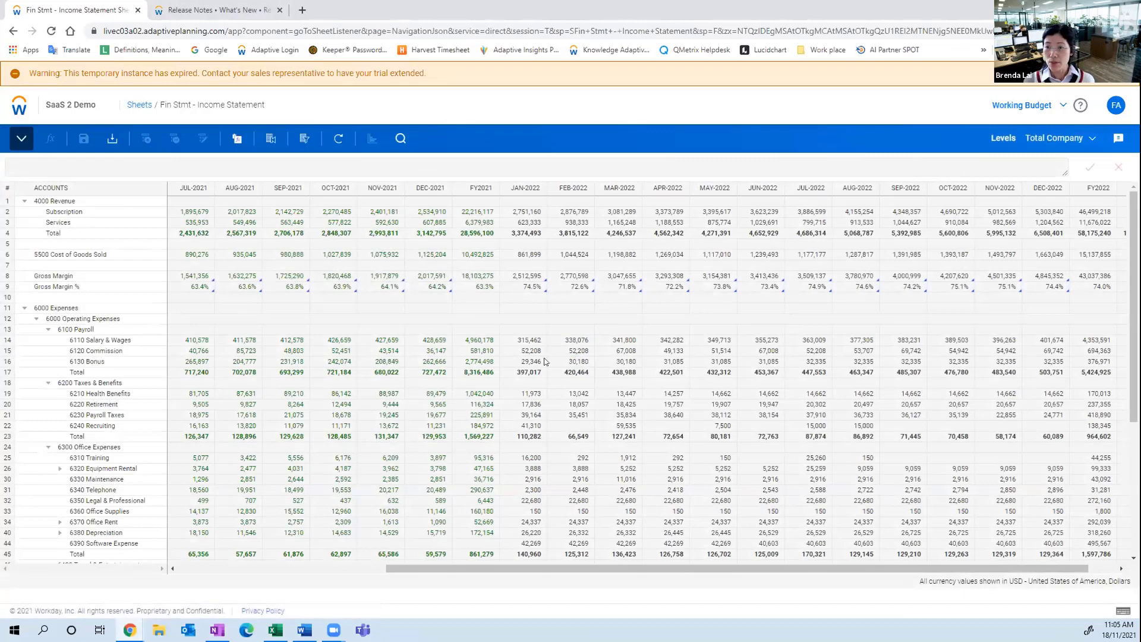
click(425, 213)
Explore the DEC-2021 Subscription cell and turn off 'Suppress rows if all zeros or blank'
right_click(426, 215)
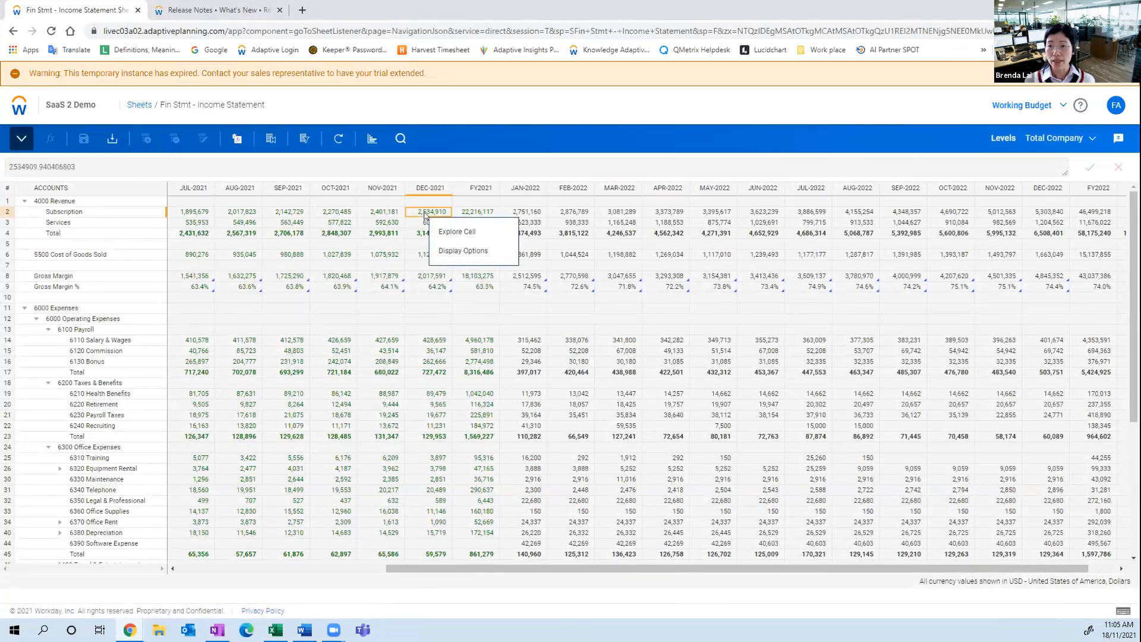
click(442, 234)
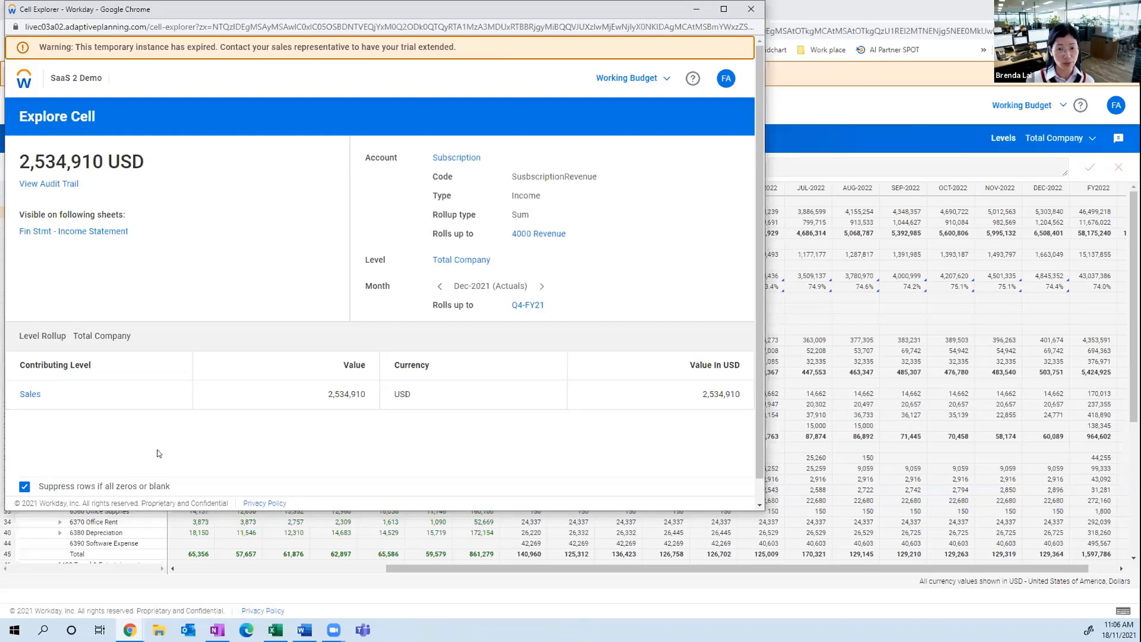
click(24, 487)
scroll(137, 440, down, 1)
scroll(137, 441, down, 1)
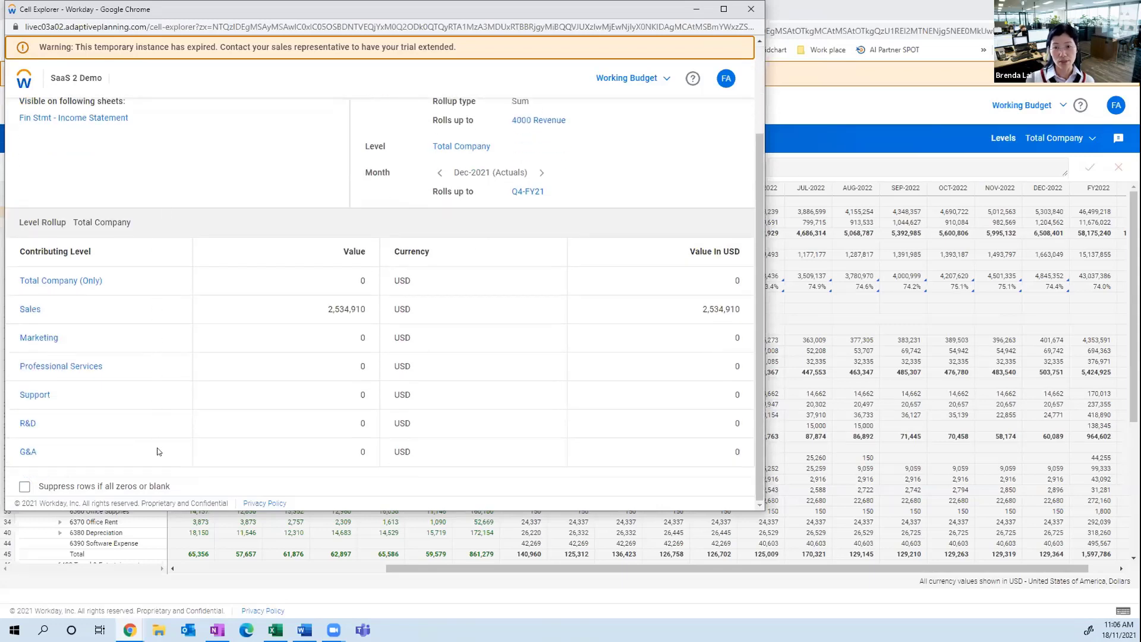
click(24, 487)
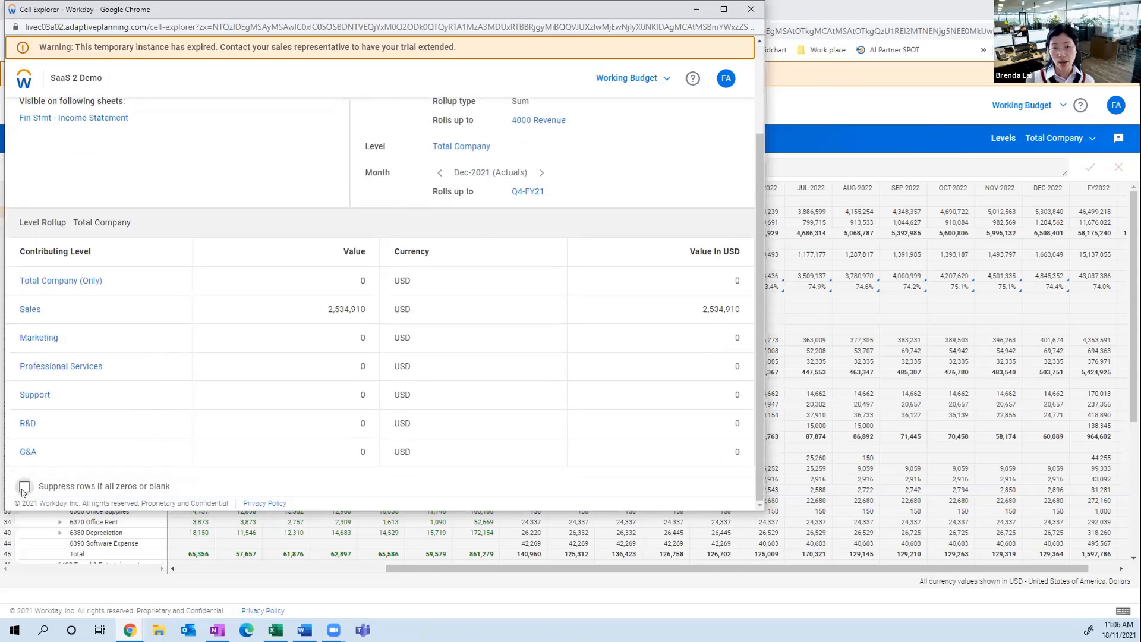
click(24, 487)
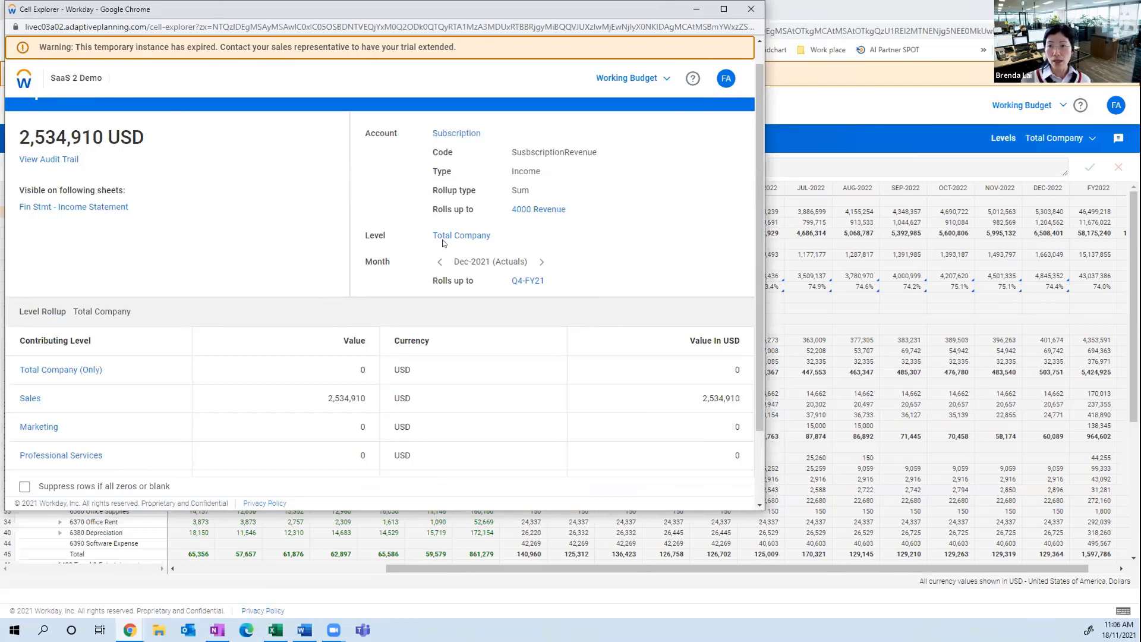
Move the Cell Explorer window to the centre of the screen, then up near the top
drag(230, 10, 434, 234)
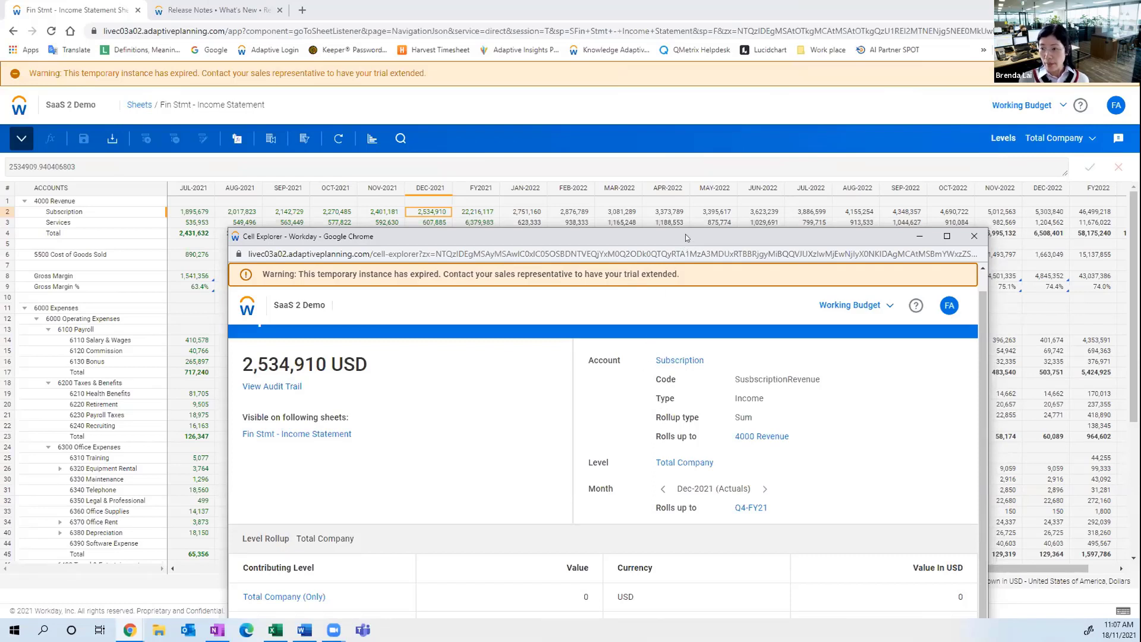
drag(684, 229, 655, 30)
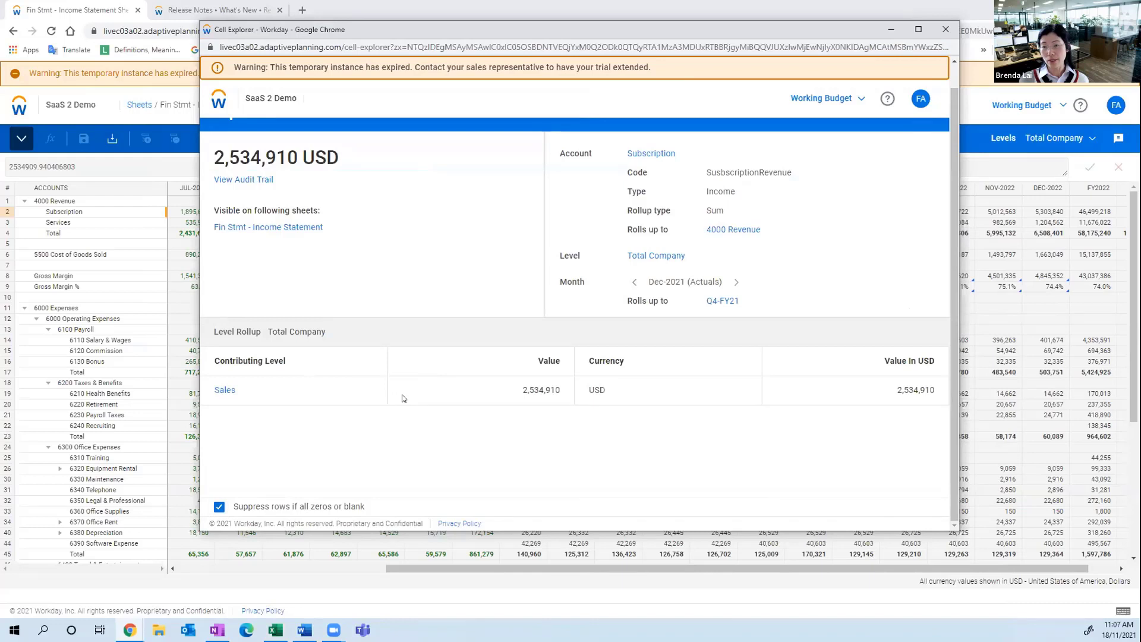
Drill through Sales, North America and NA - North, then follow the ACCT.EndingARR formula value
click(225, 390)
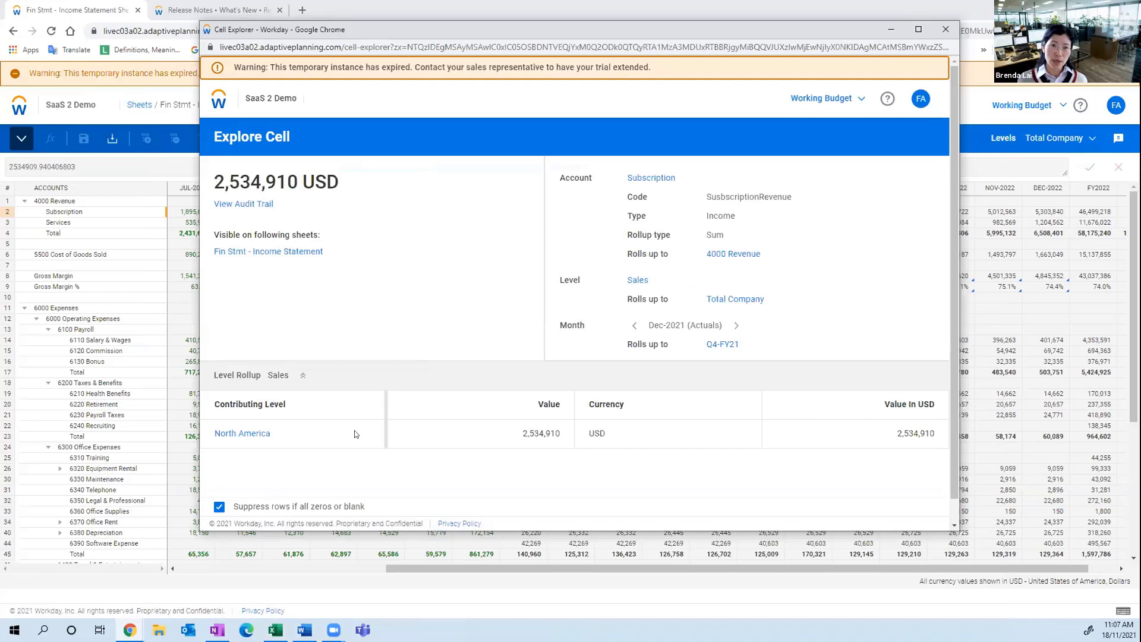
click(253, 435)
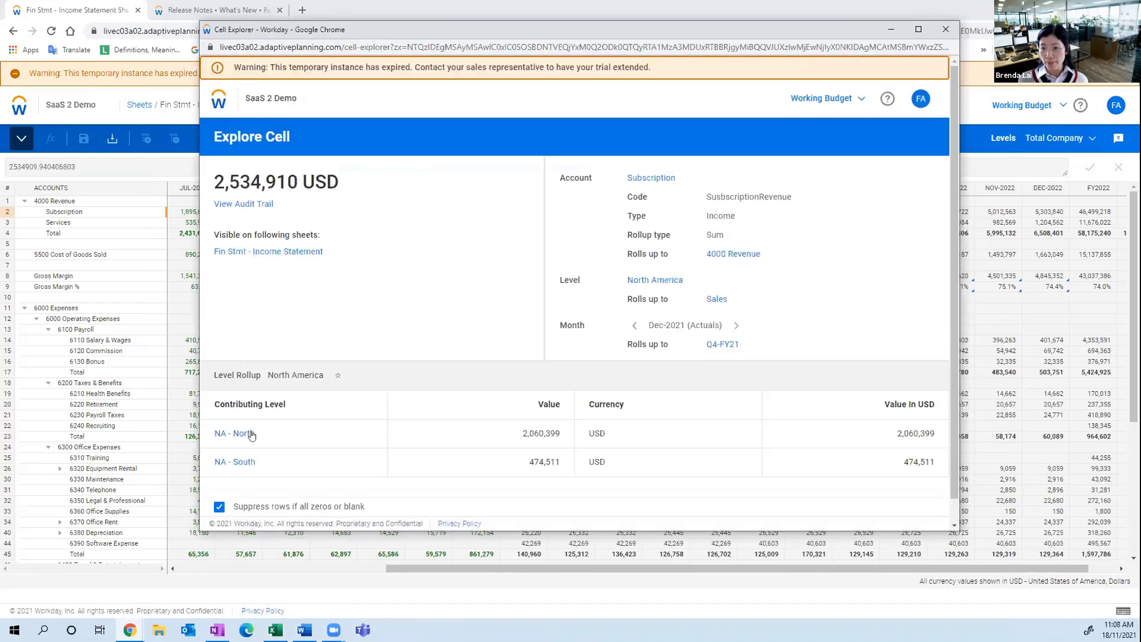
click(252, 436)
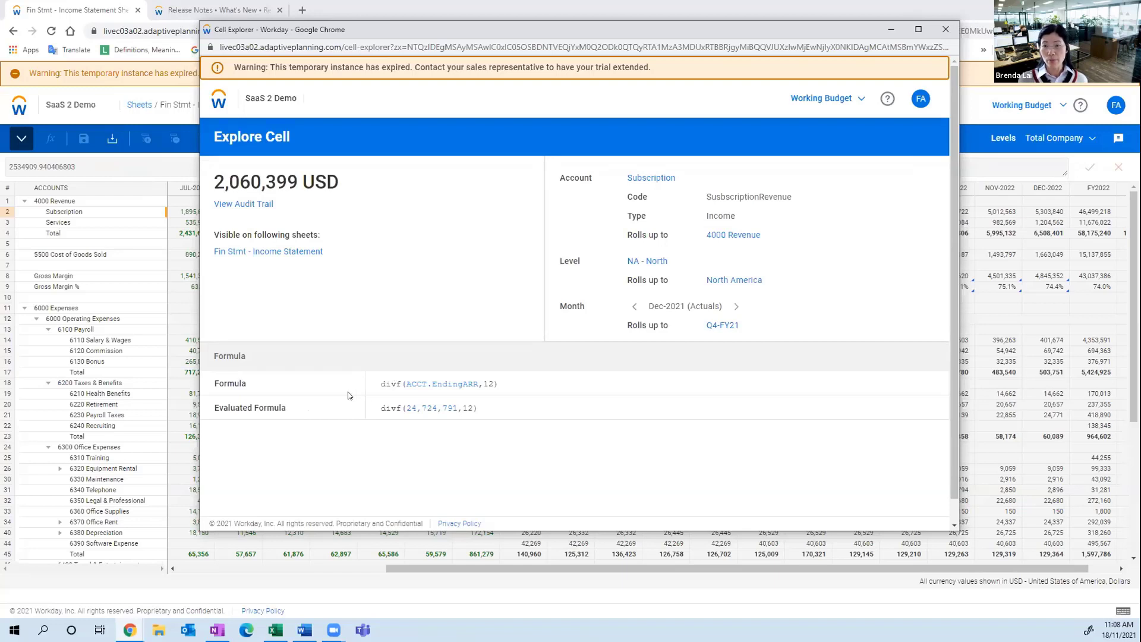
click(416, 409)
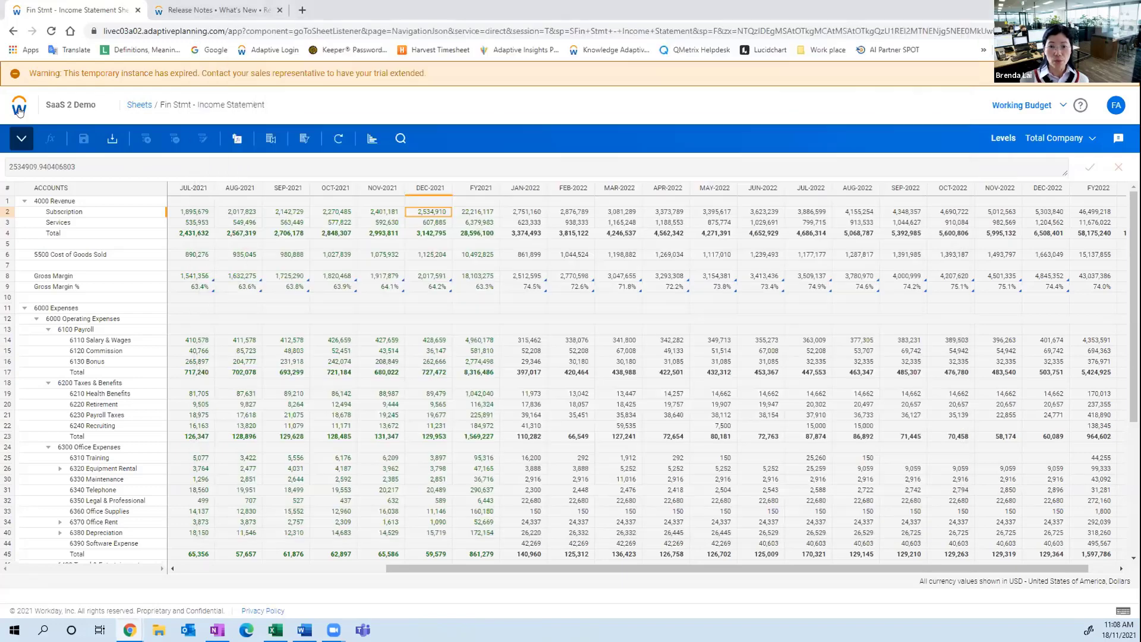
Close the Cell Explorer and go to Administration's System > Visual Preferences page
click(19, 109)
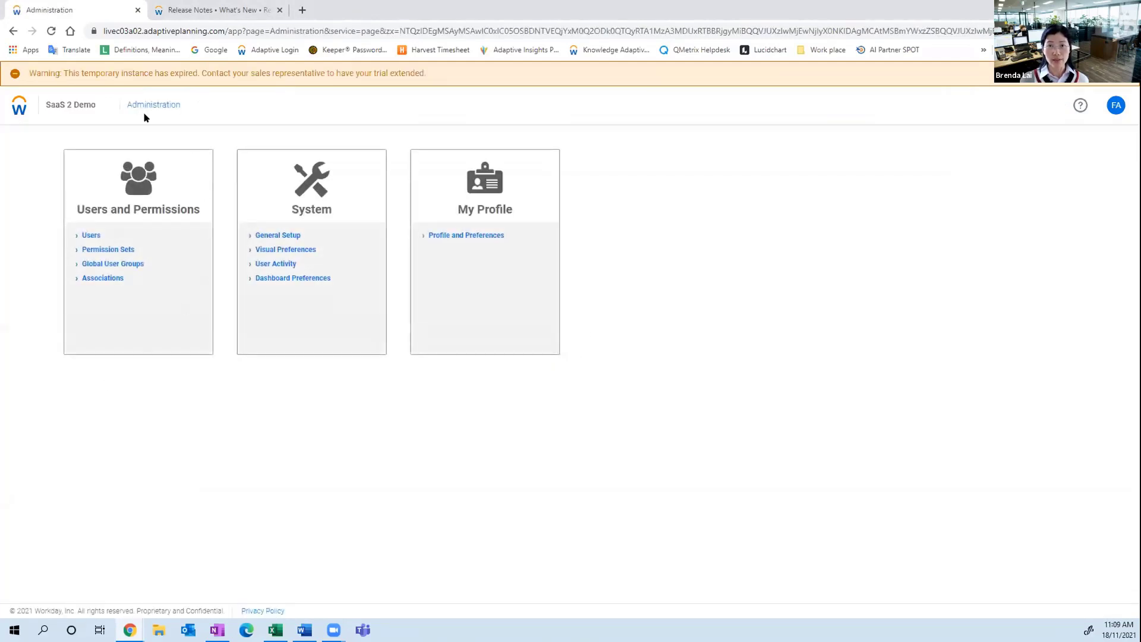
click(289, 250)
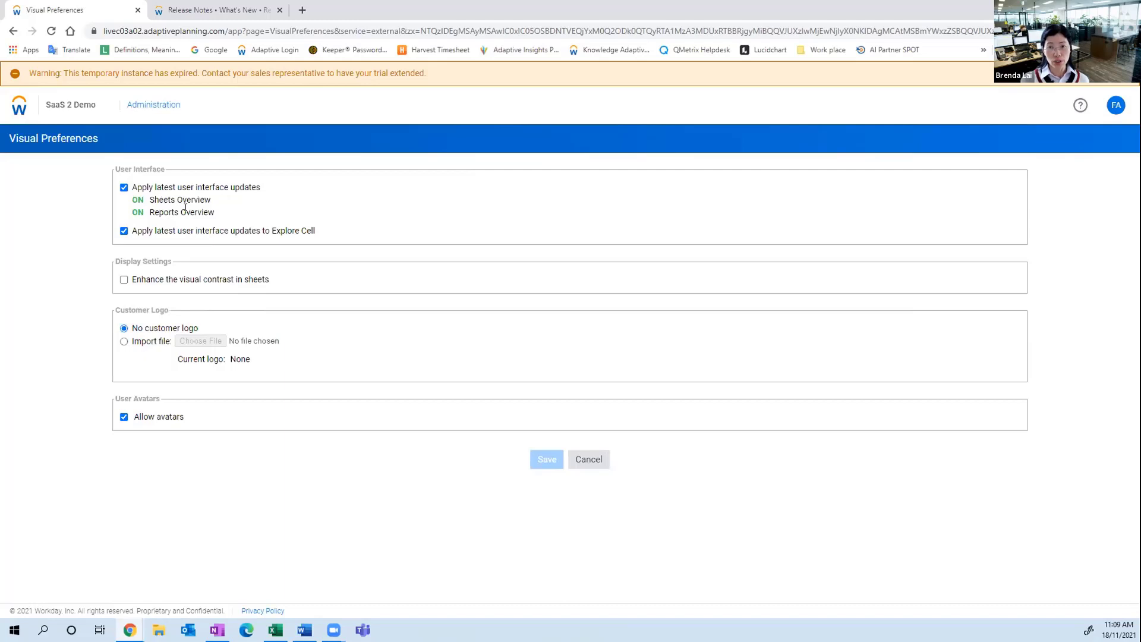
Open the Sheets Overview in a new browser tab and switch to that tab
click(18, 109)
mouse_move(54, 166)
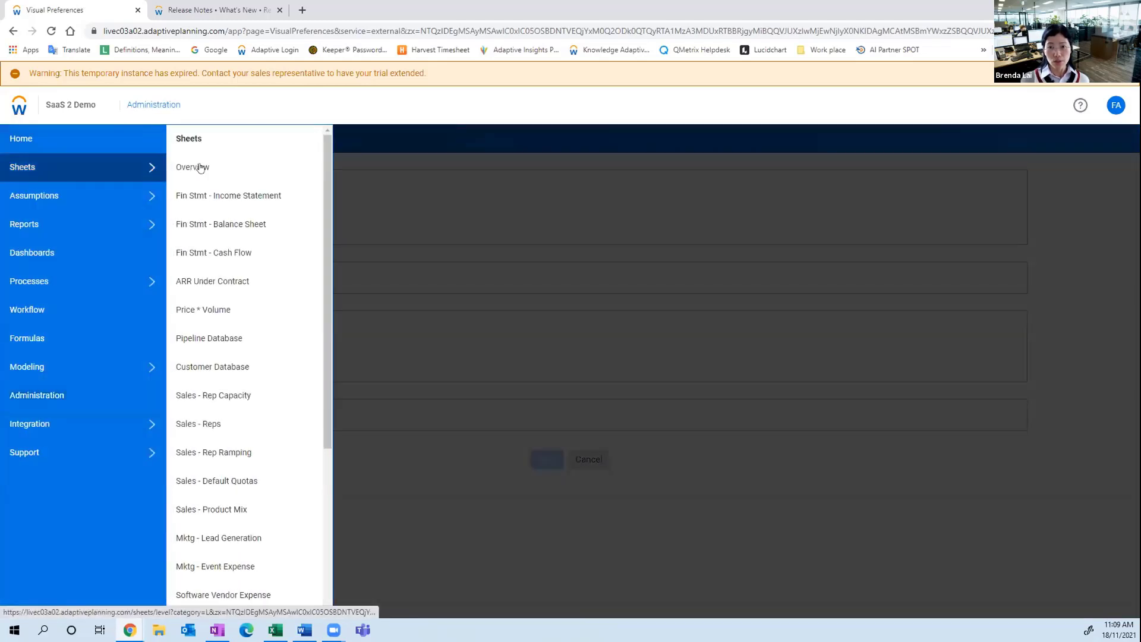
right_click(192, 166)
click(267, 171)
click(327, 13)
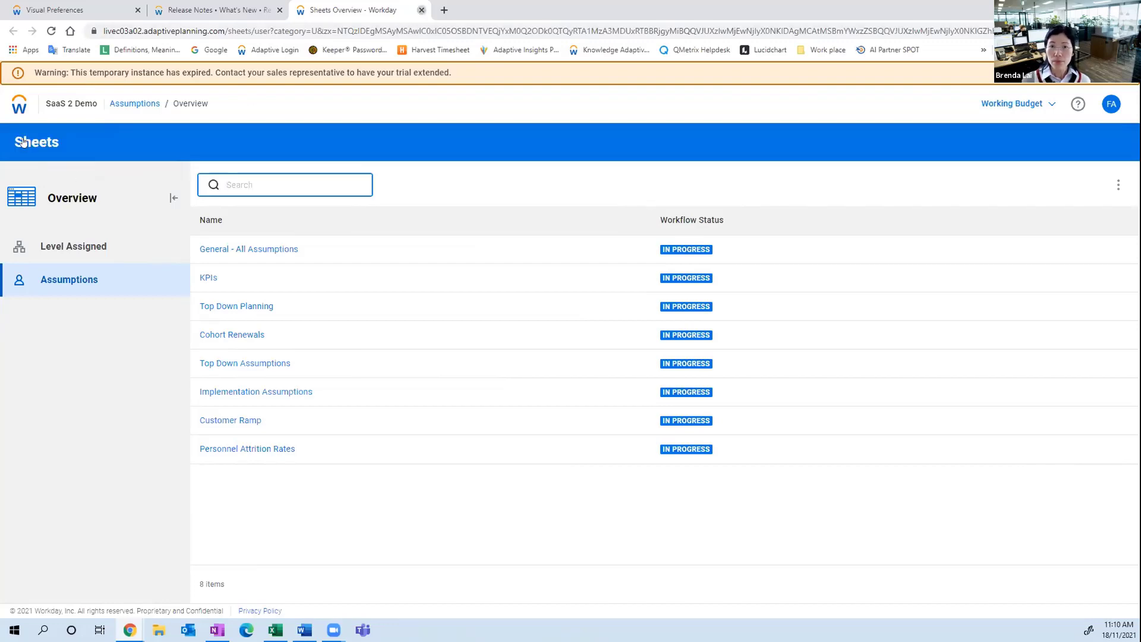
Close the Sheets Overview tab and open Modeling > Model Management in a new tab
click(420, 10)
key(ctrl+shift+Tab)
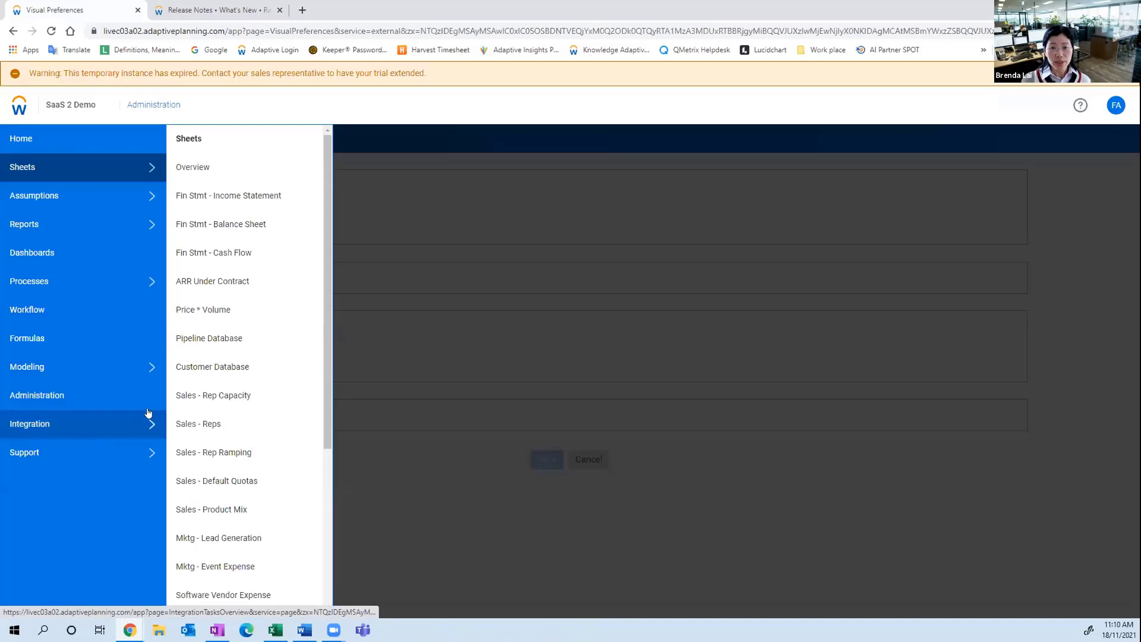
click(89, 367)
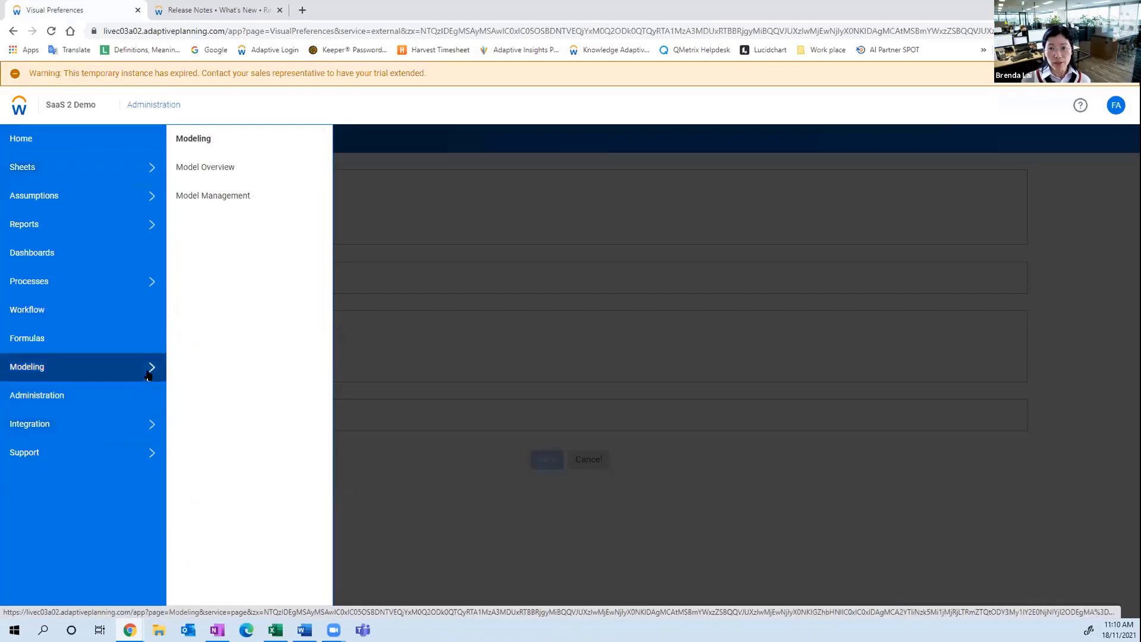
right_click(212, 195)
click(268, 206)
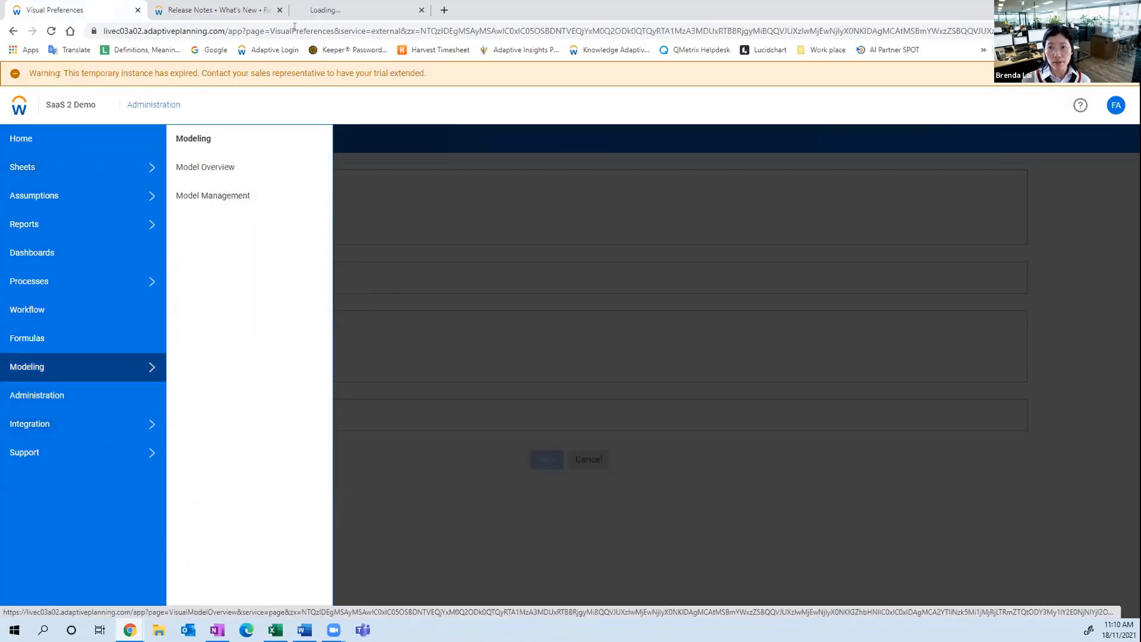
In the Model Management tab, open Level Assigned Sheets > Customer Database
click(341, 10)
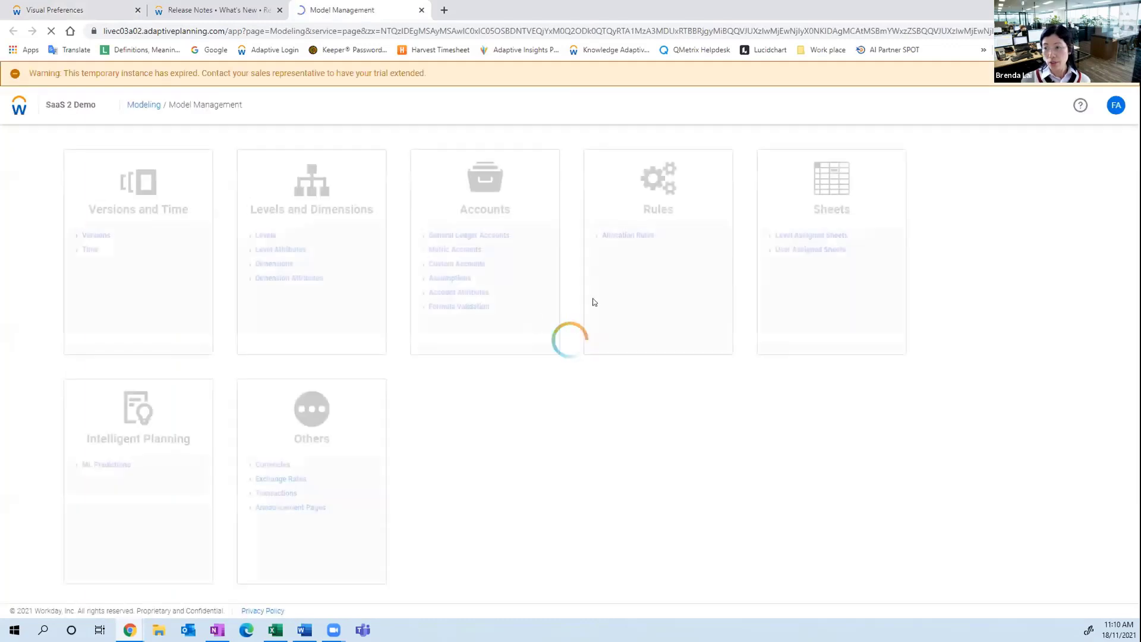
click(811, 235)
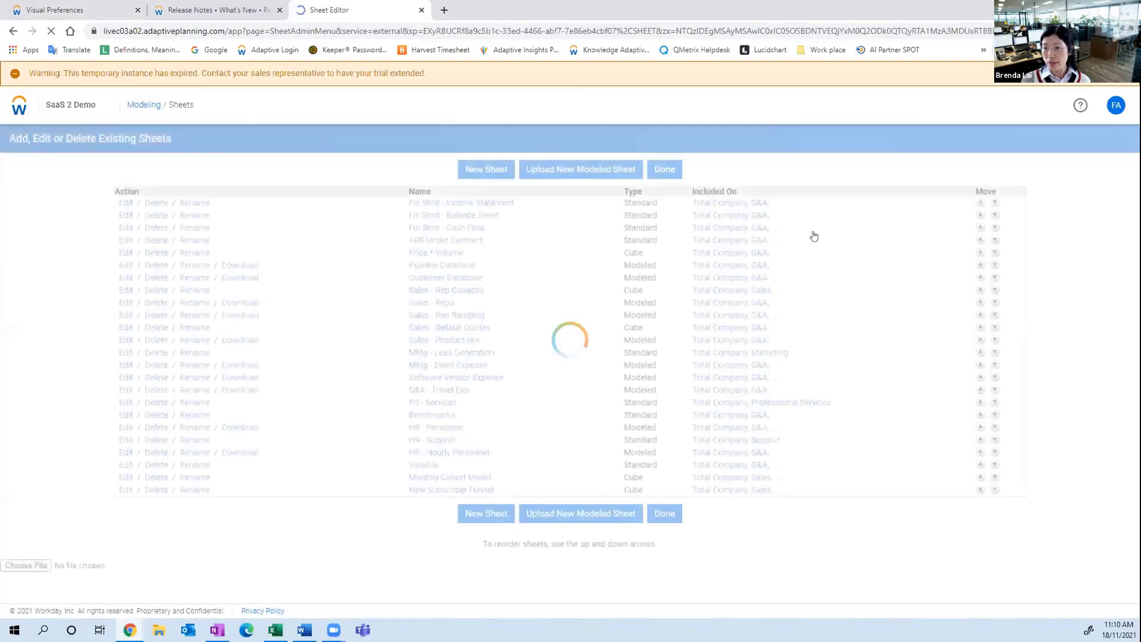
click(447, 278)
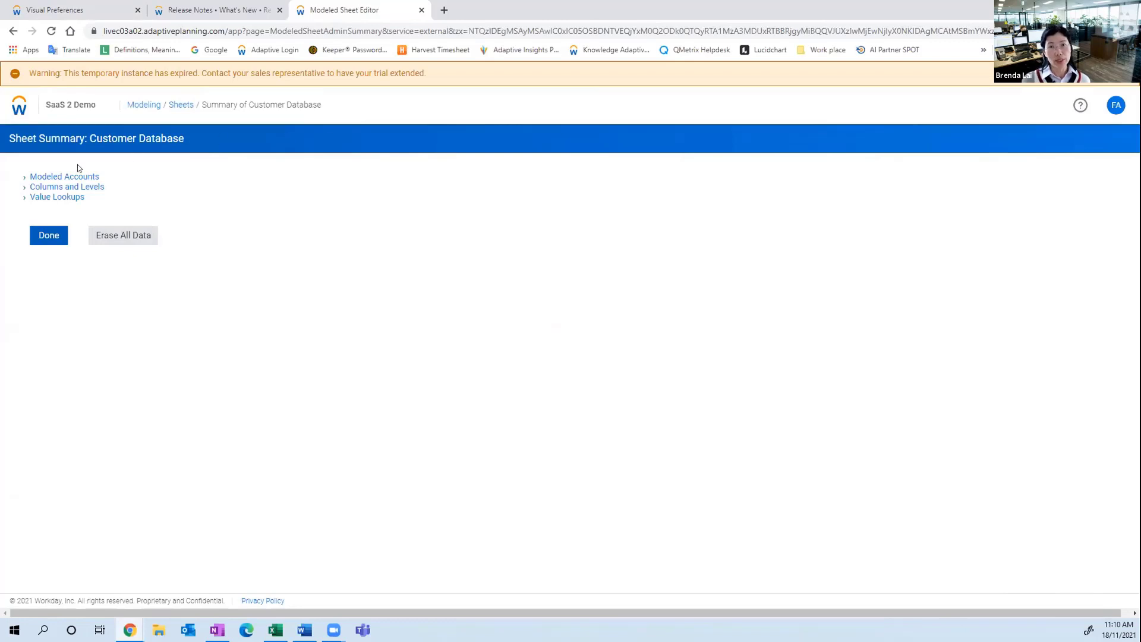
Open Customer Database's Columns and Levels and inspect the Market Segment column's properties
click(66, 187)
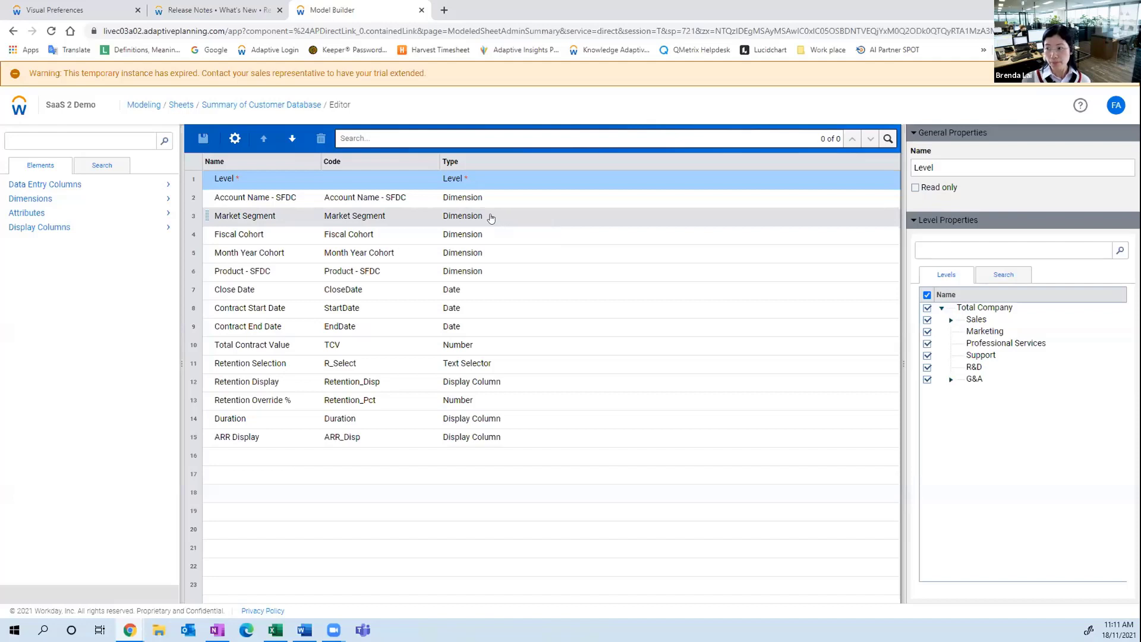
click(489, 217)
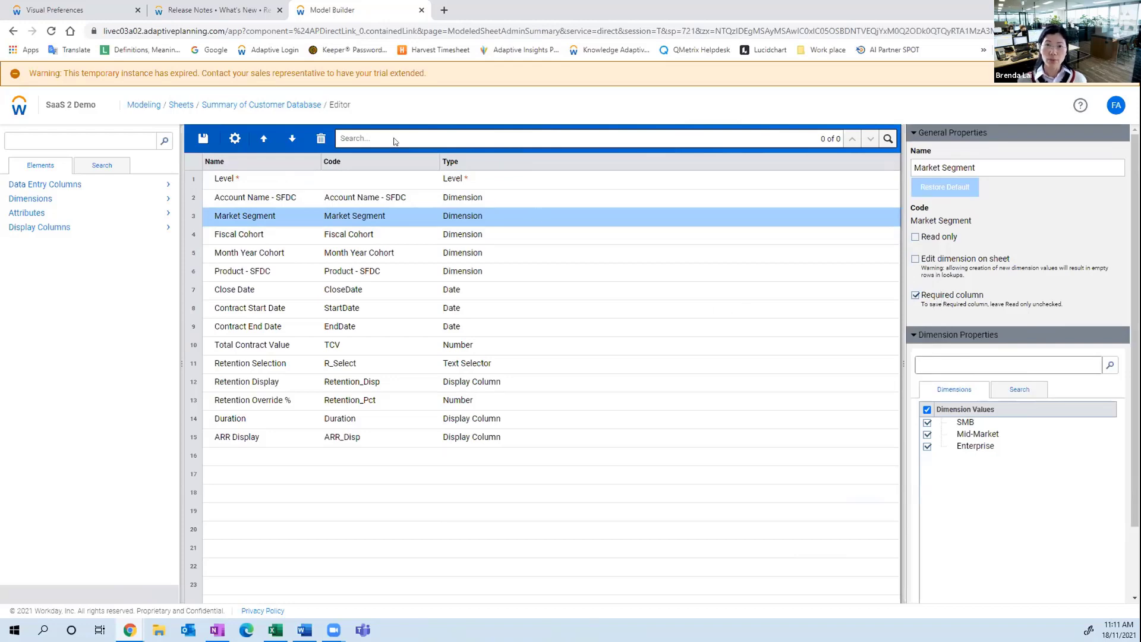
Go to Sheets > Customer Database, leaving the Model Builder without saving
click(19, 105)
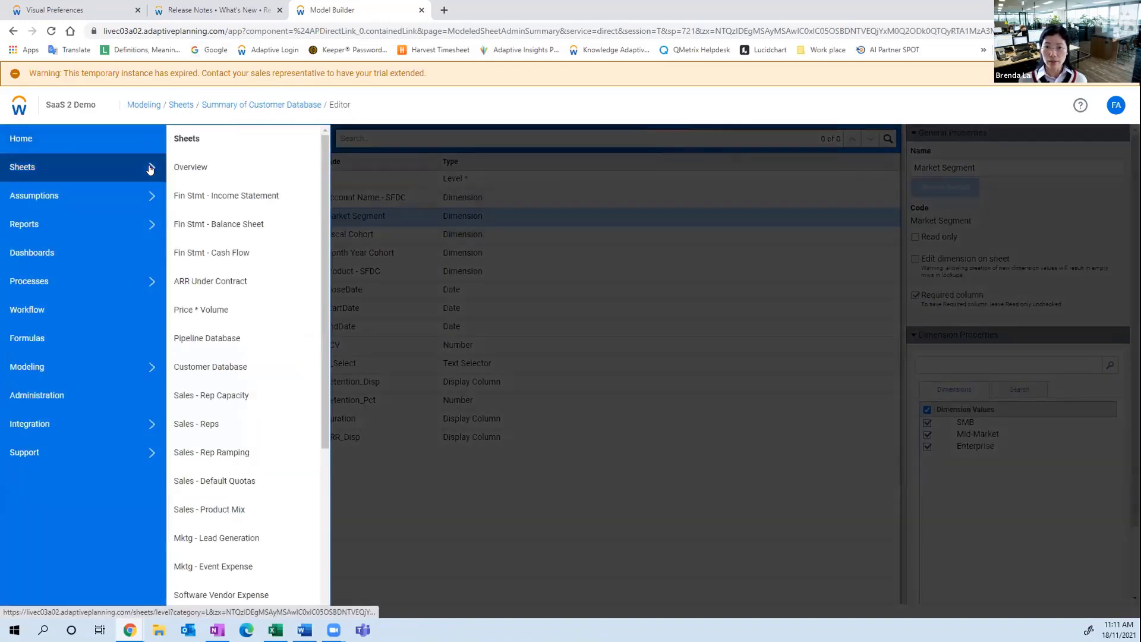
click(247, 369)
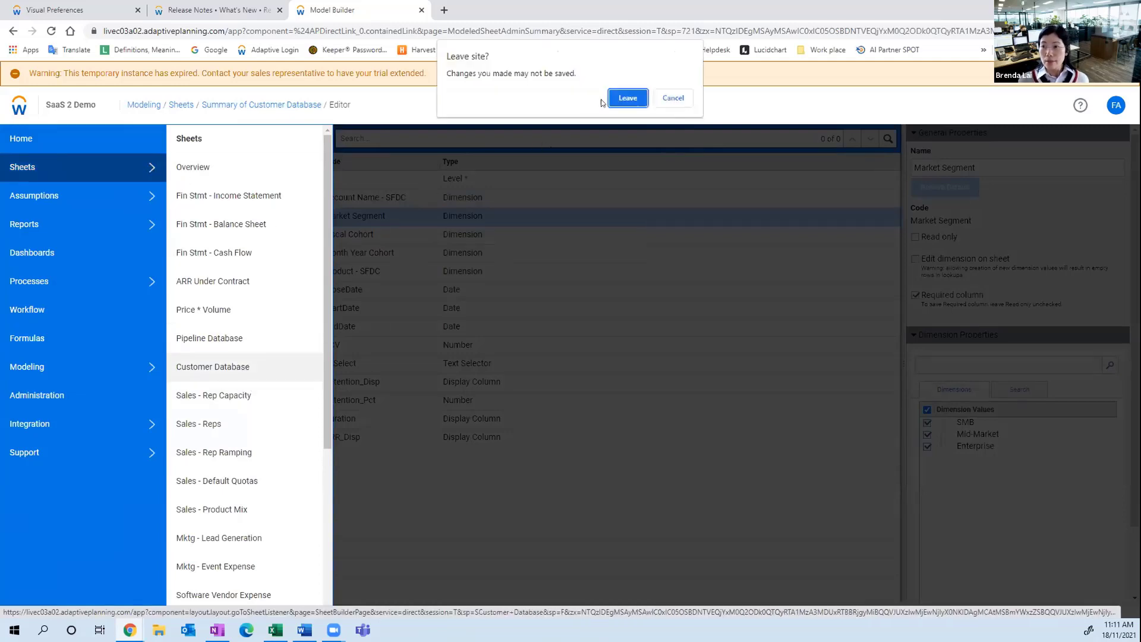
click(626, 97)
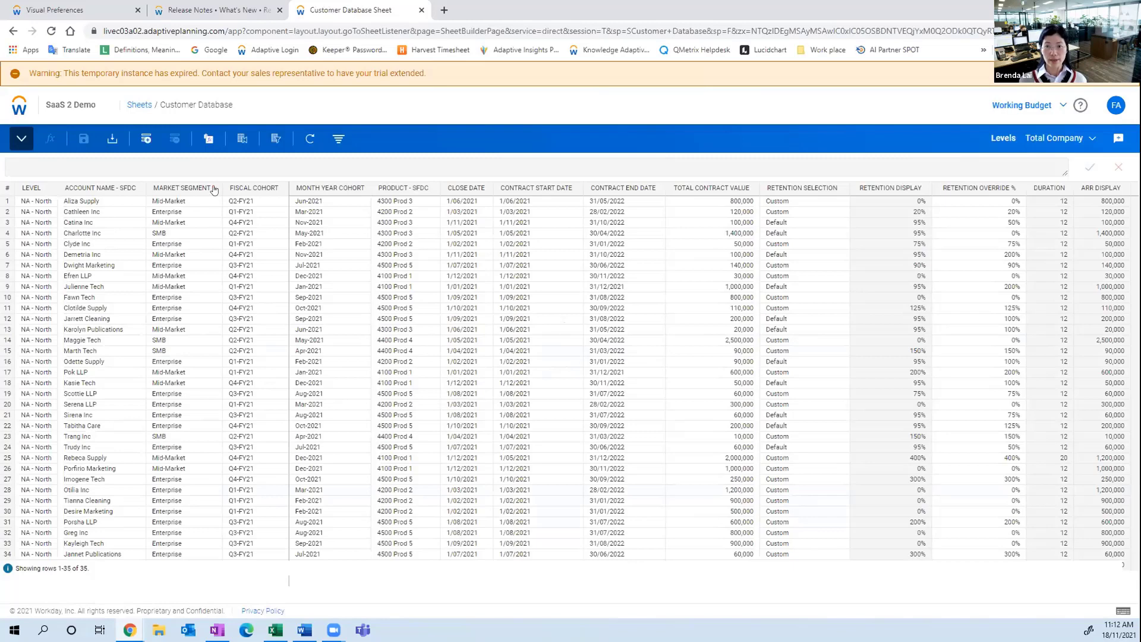
Delete row 1's Market Segment value to reveal the required-cell warning, then open navigation
click(183, 222)
double_click(217, 202)
key(Delete)
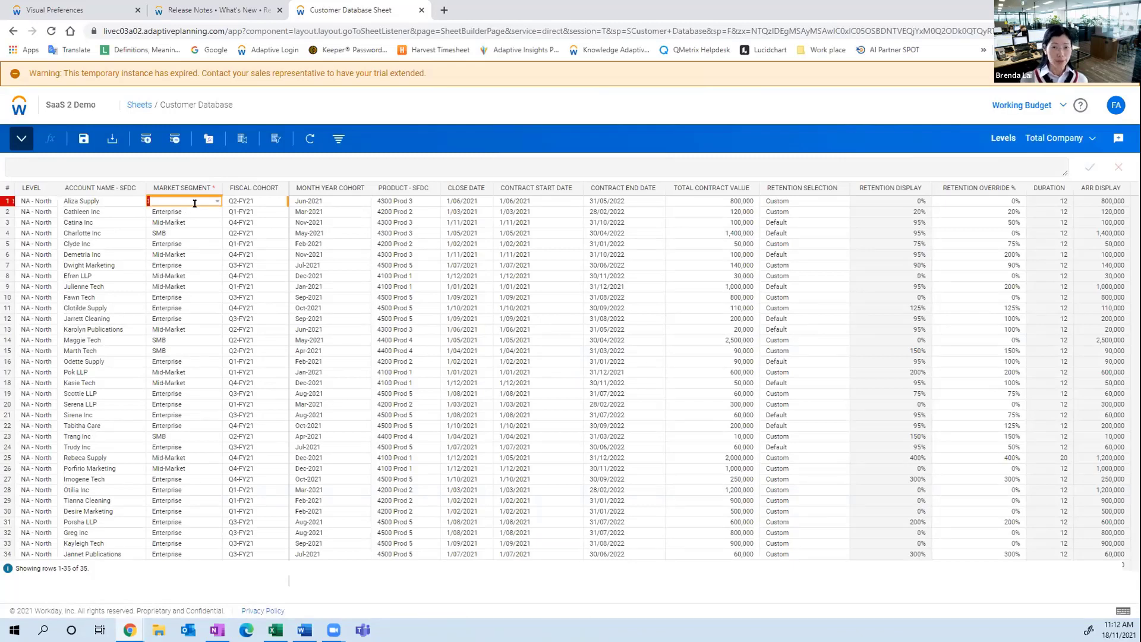
mouse_move(7, 202)
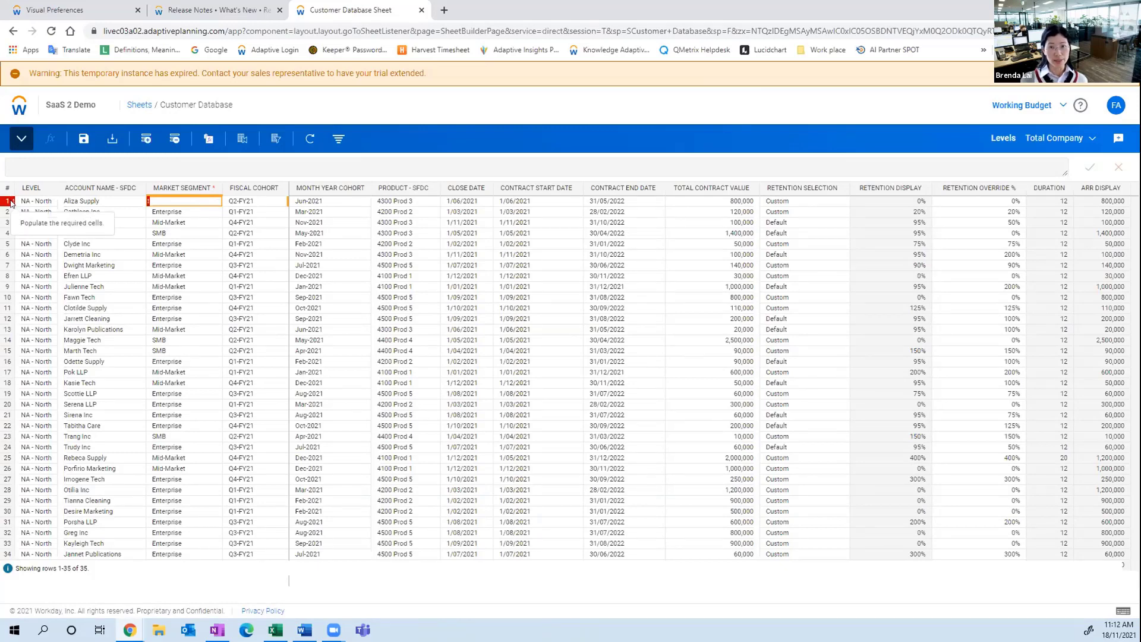
click(183, 201)
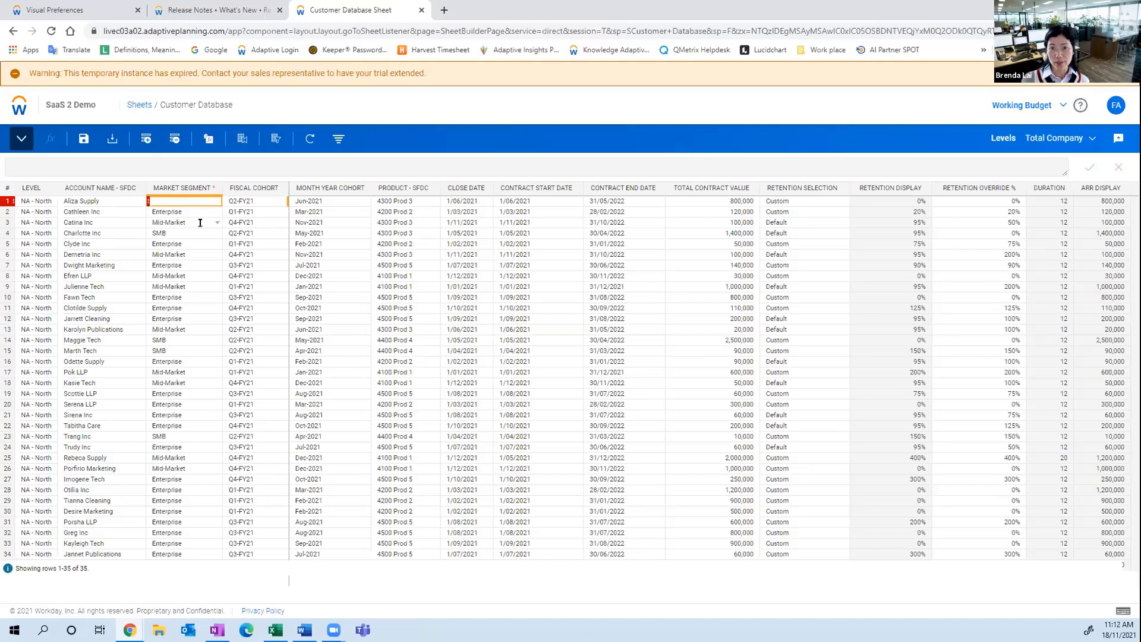
click(18, 108)
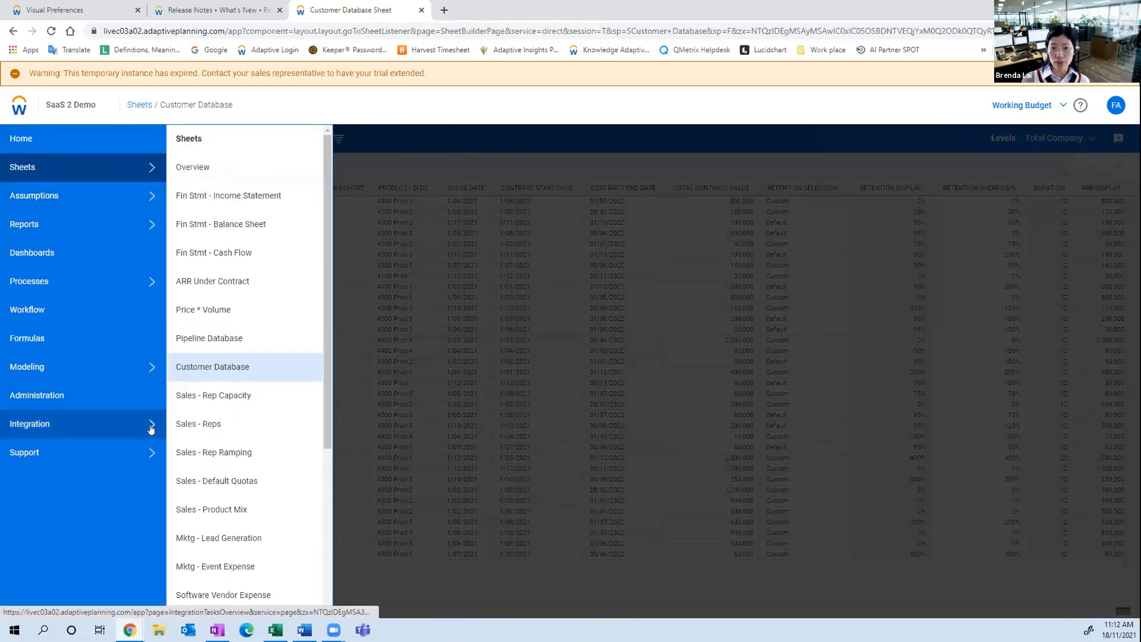
Choose a Plan import into the Customer Database sheet and download its import template
mouse_move(30, 423)
click(198, 281)
click(624, 99)
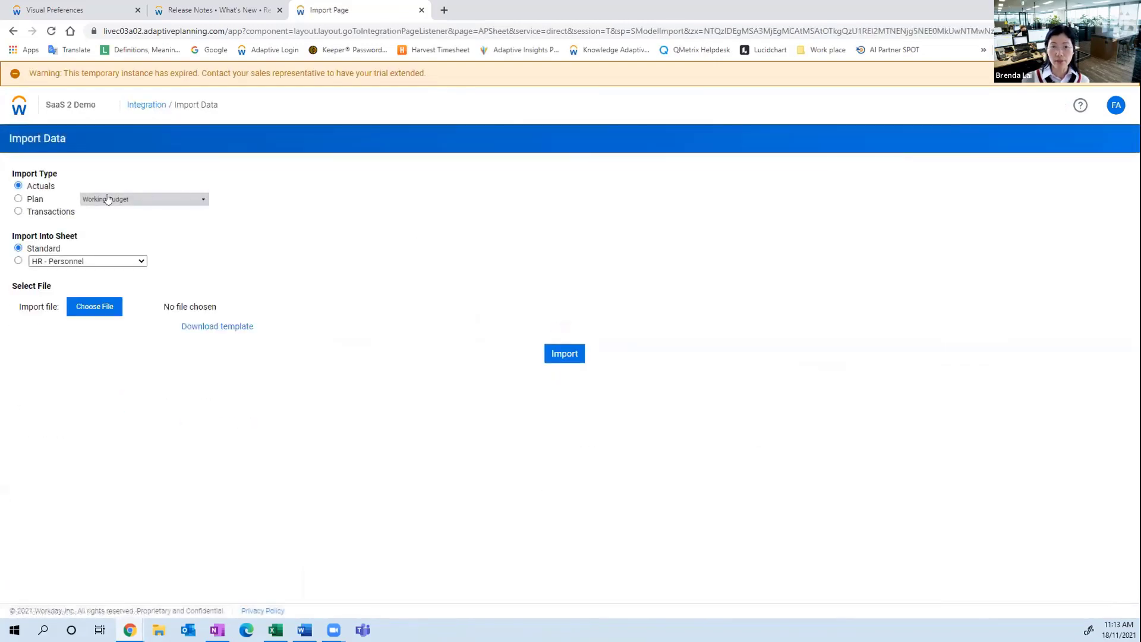
click(18, 199)
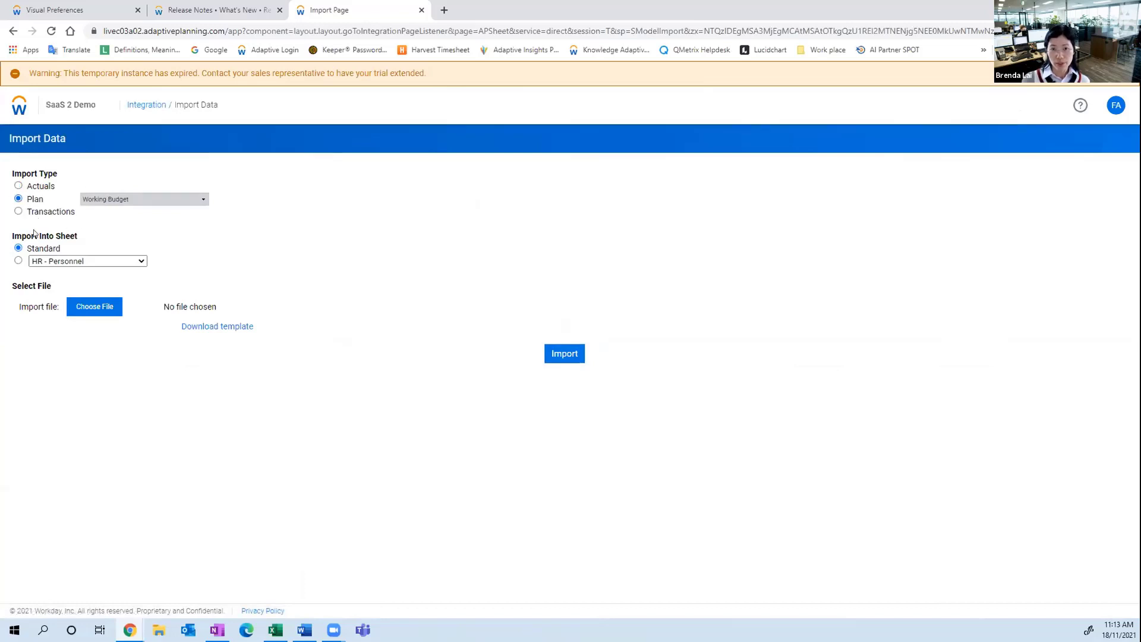
click(17, 261)
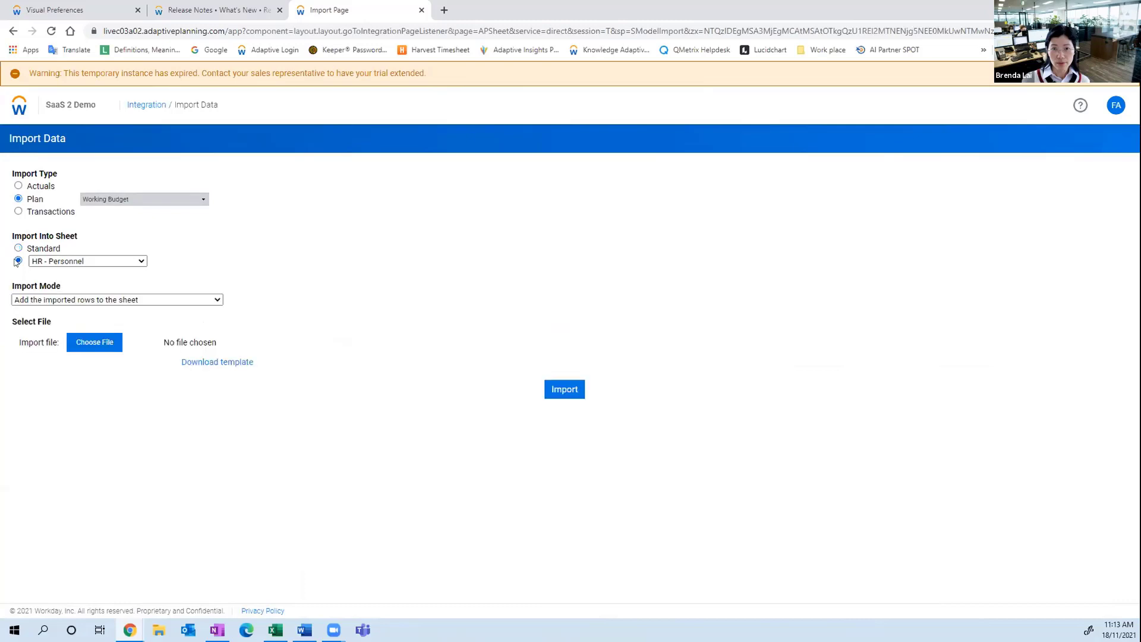
click(140, 261)
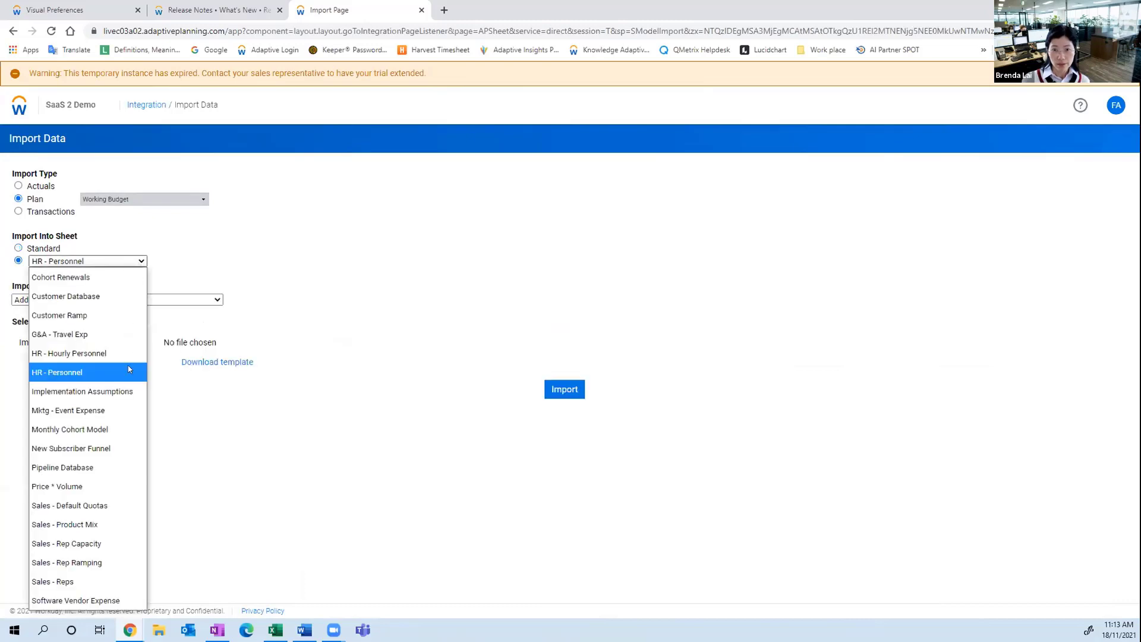
click(64, 296)
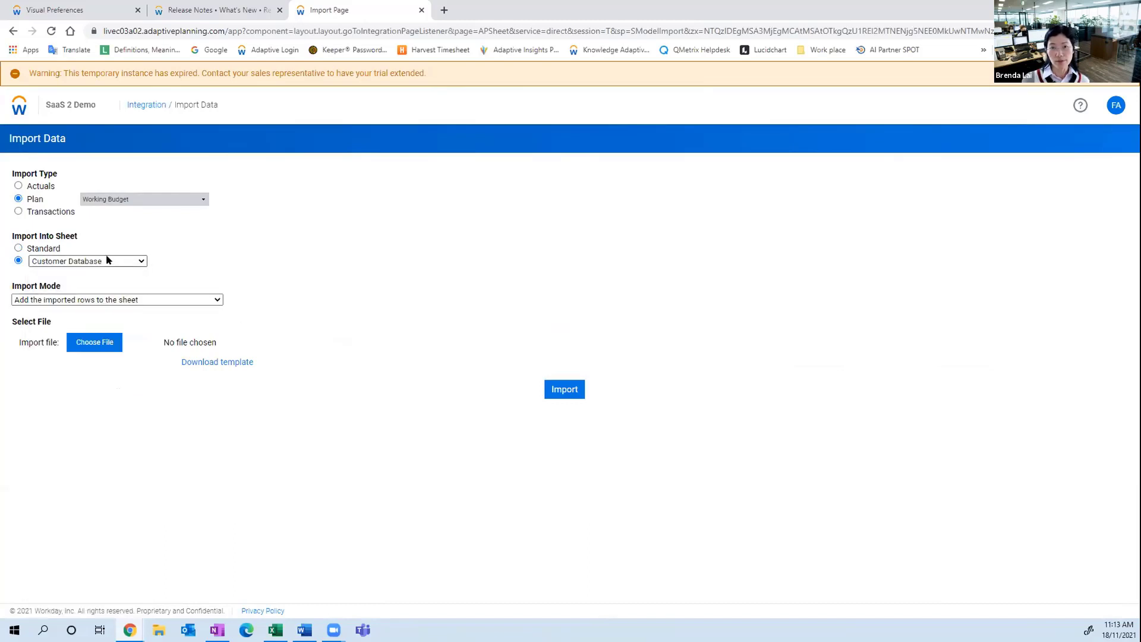
click(226, 365)
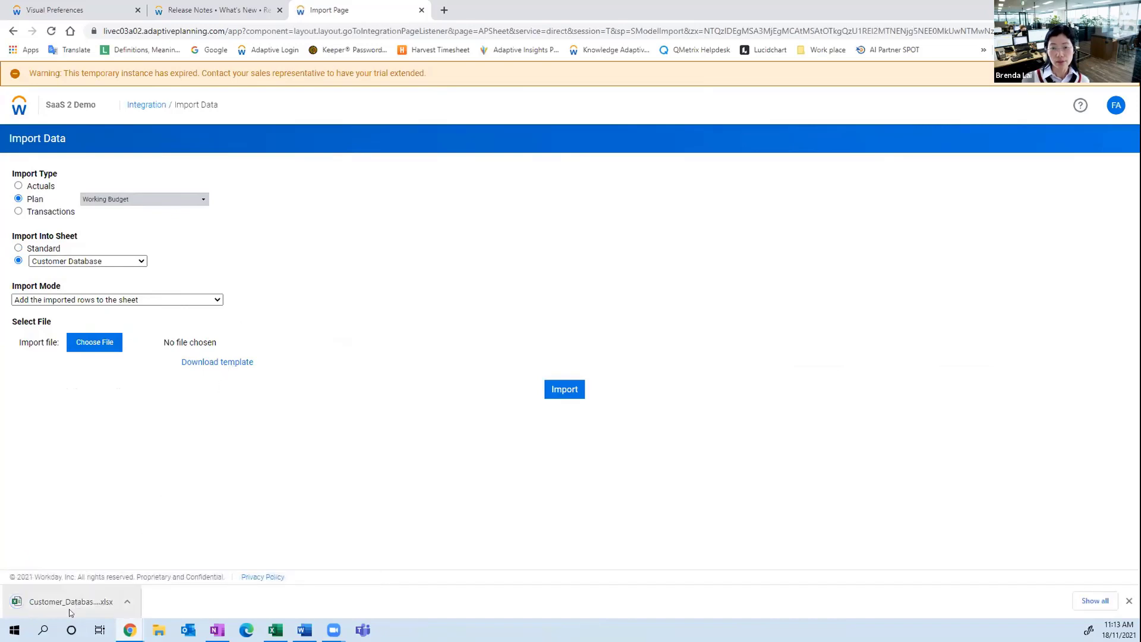
Open the template in Excel and check the required Market Segment column in B4
click(70, 602)
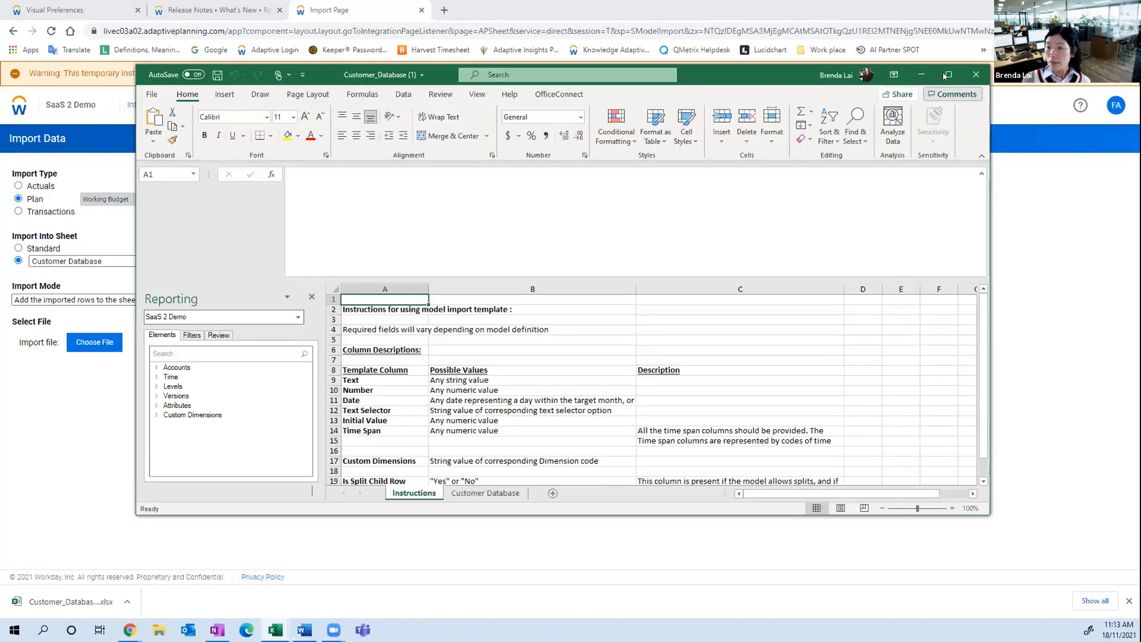
key(super+Up)
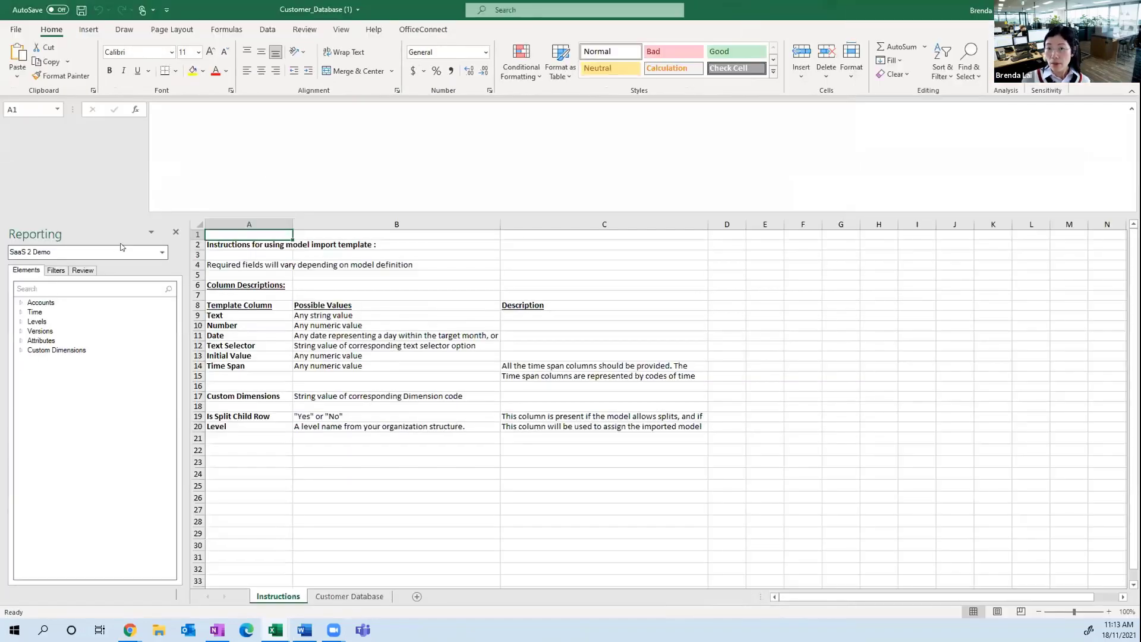
click(176, 233)
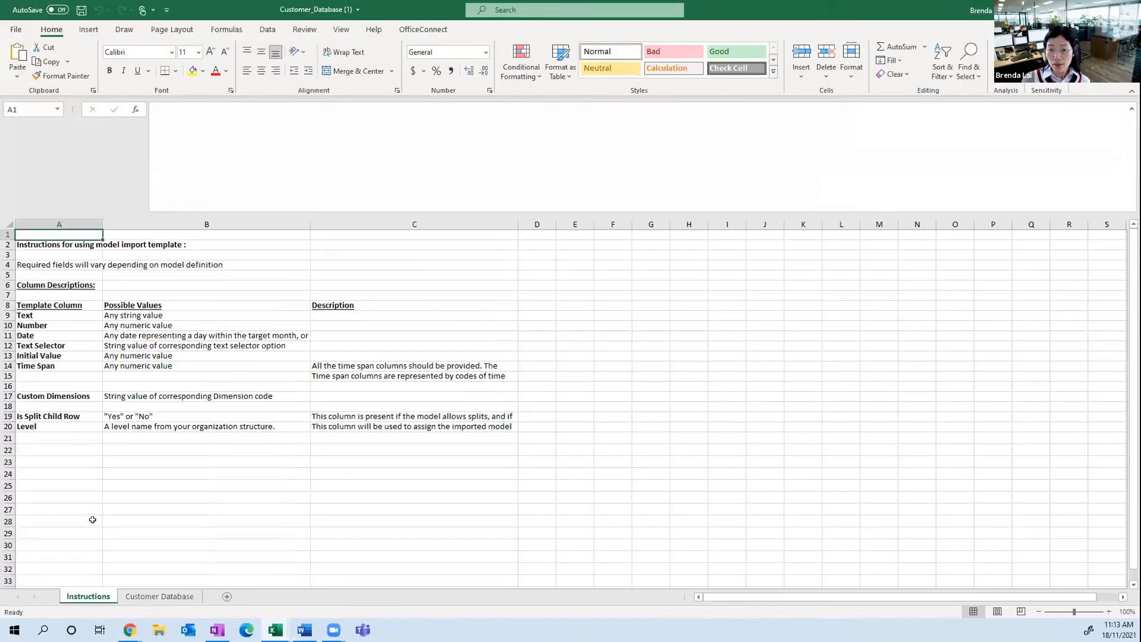
click(158, 595)
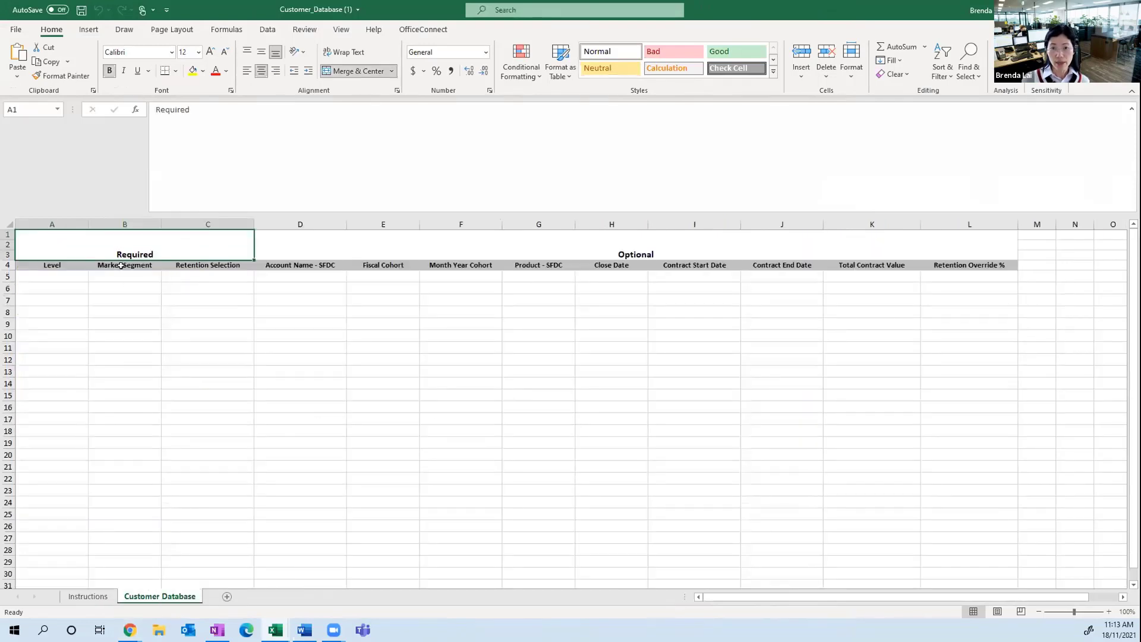
click(122, 266)
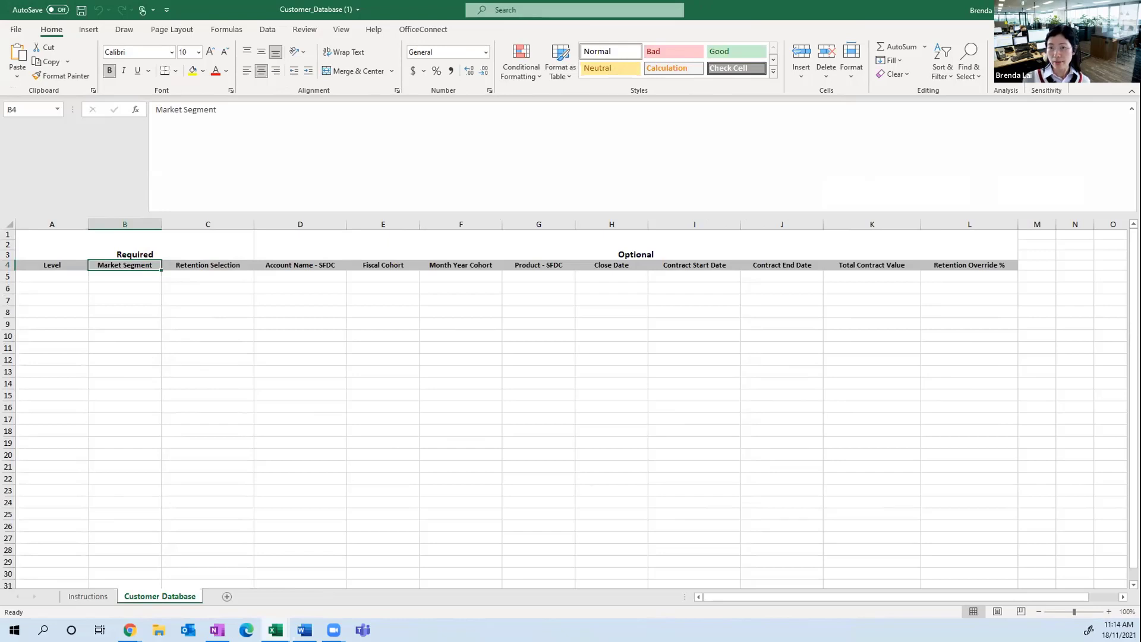
key(alt+Tab)
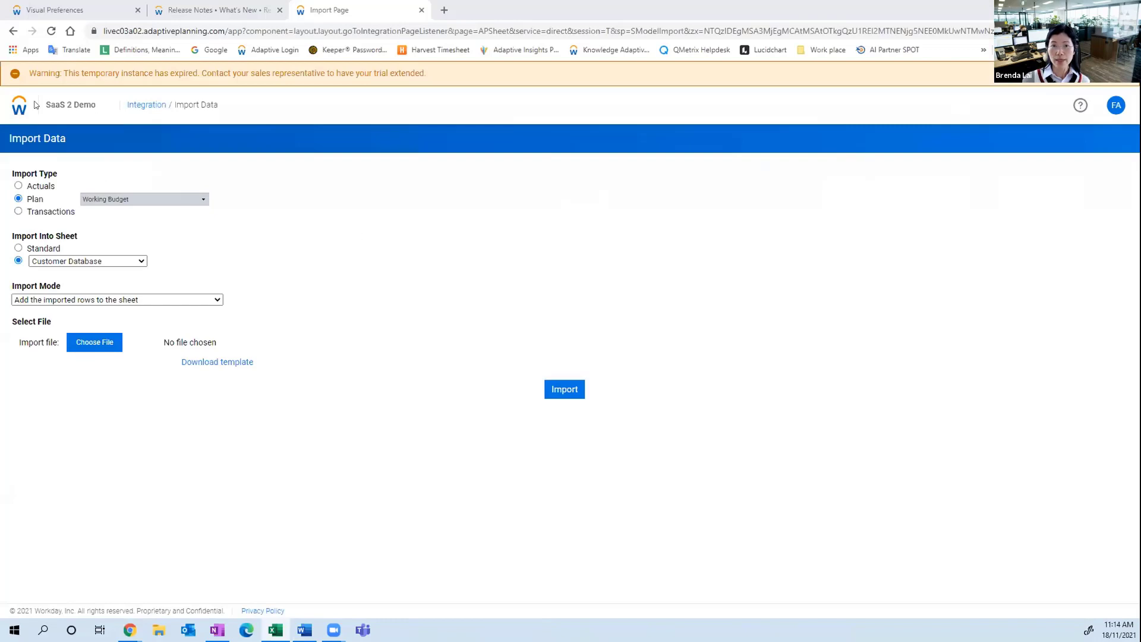
Go to Integration > Design Integrations
click(19, 105)
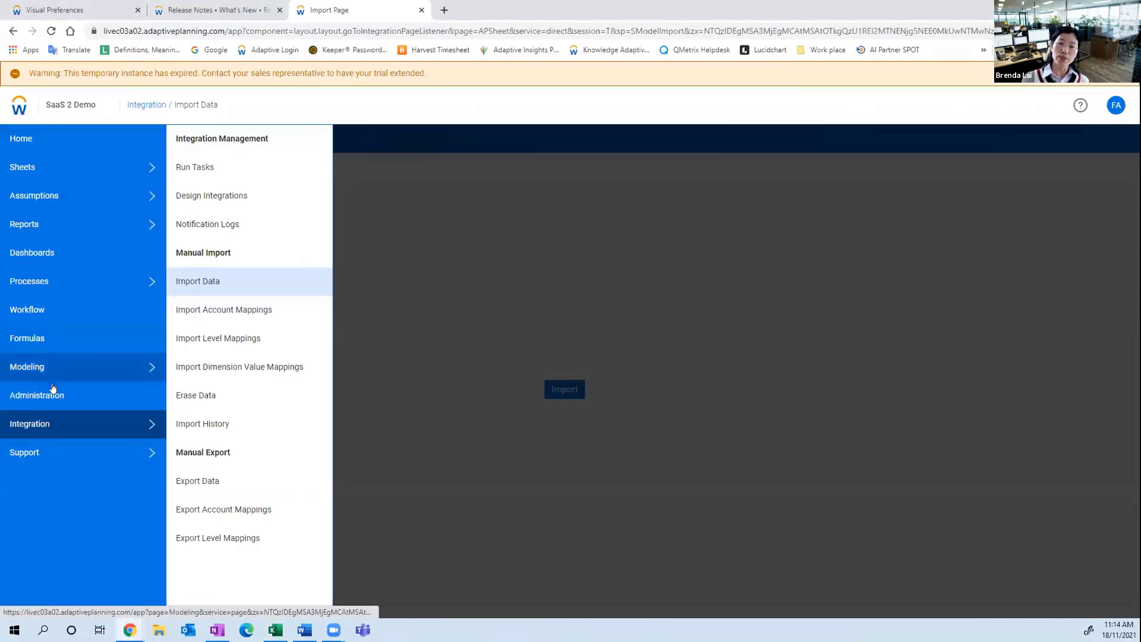
click(204, 198)
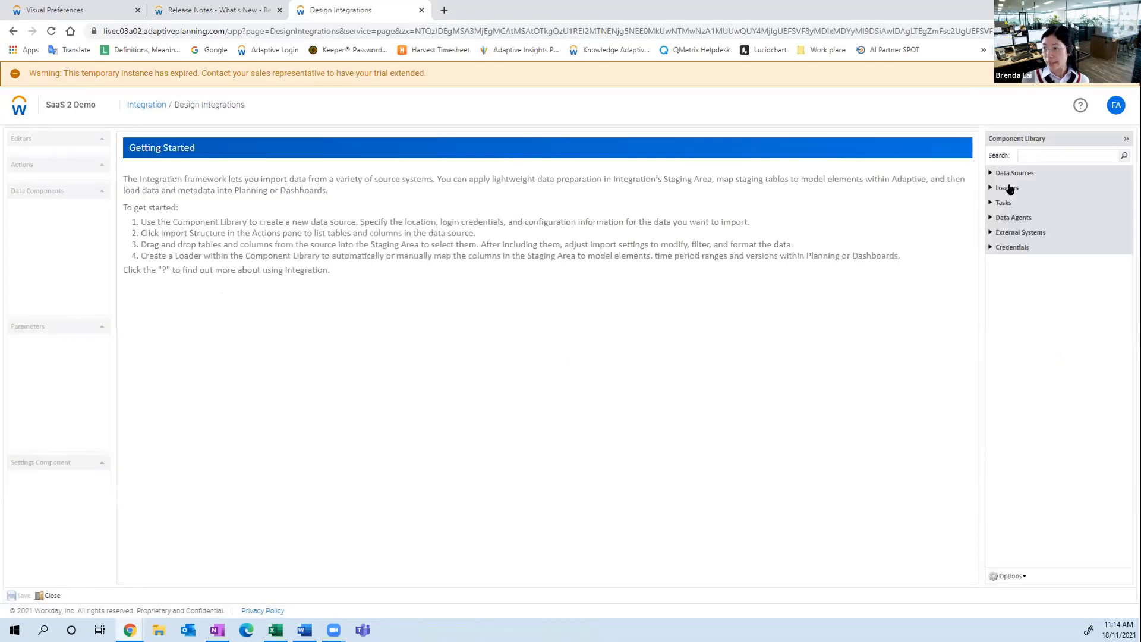
Show the Column Mapping of the Test Loader - required columns loader
click(1007, 187)
click(1040, 231)
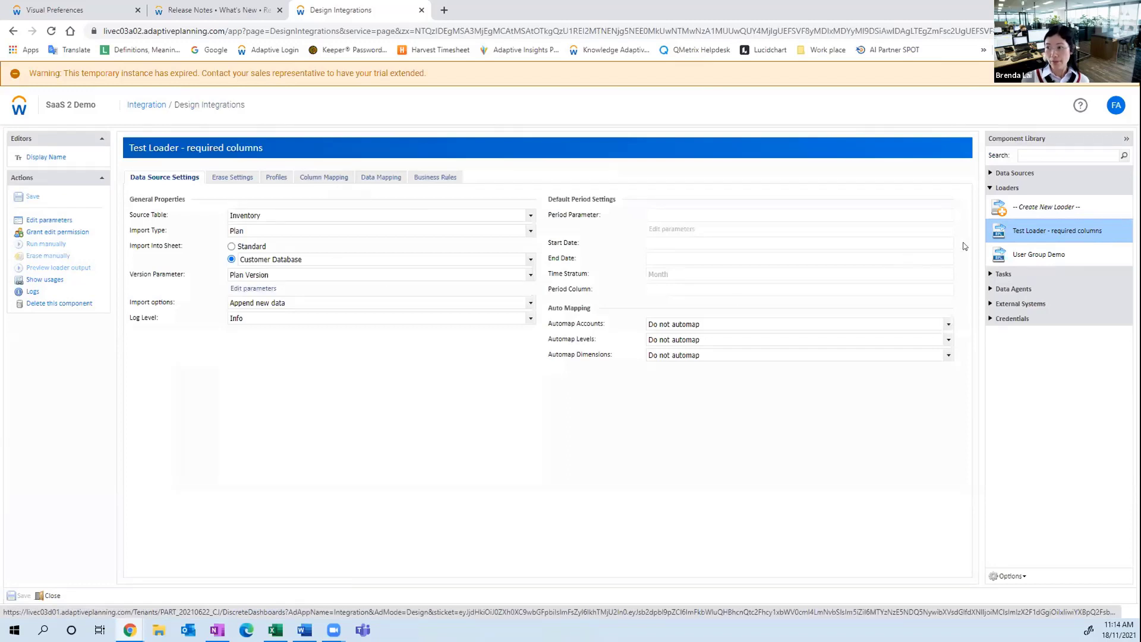
click(323, 176)
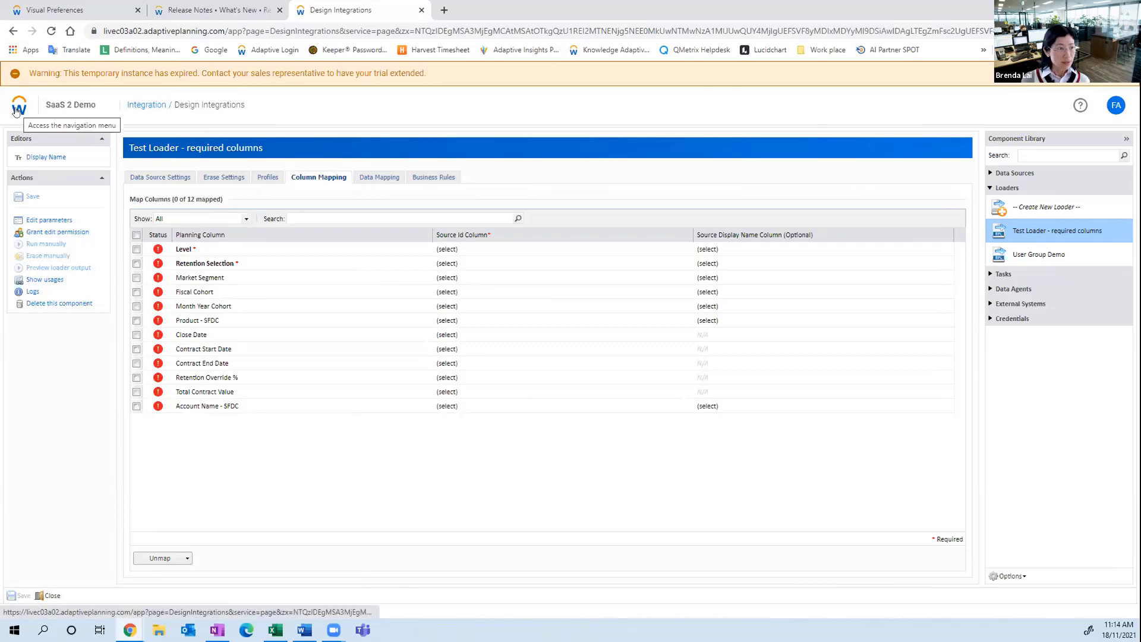
click(18, 108)
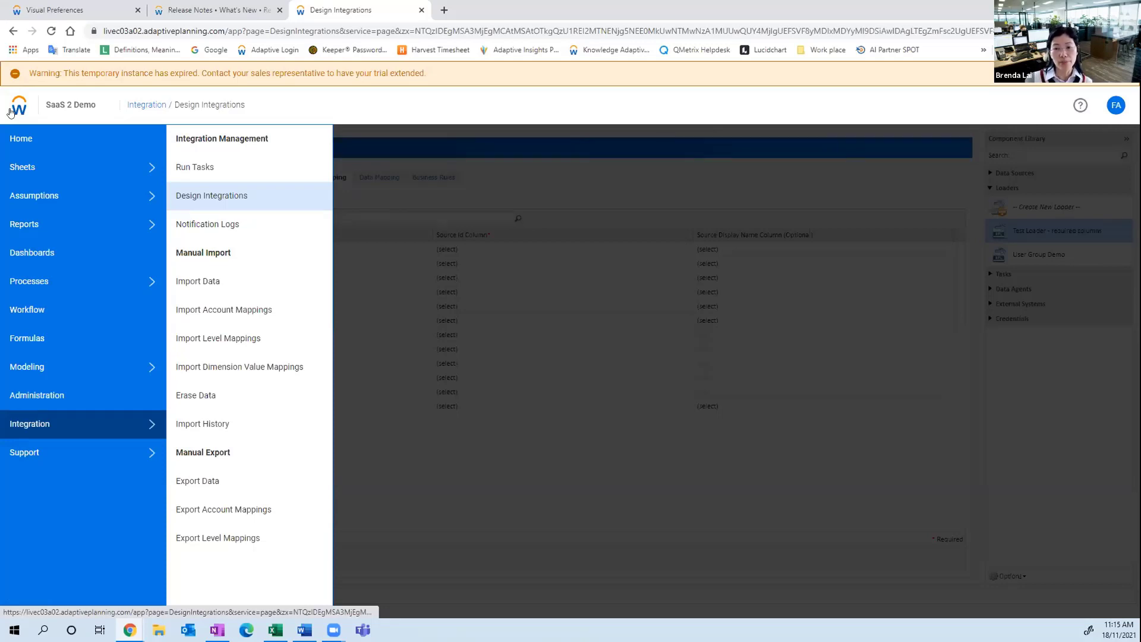
Go to Administration > Permission Sets
click(148, 401)
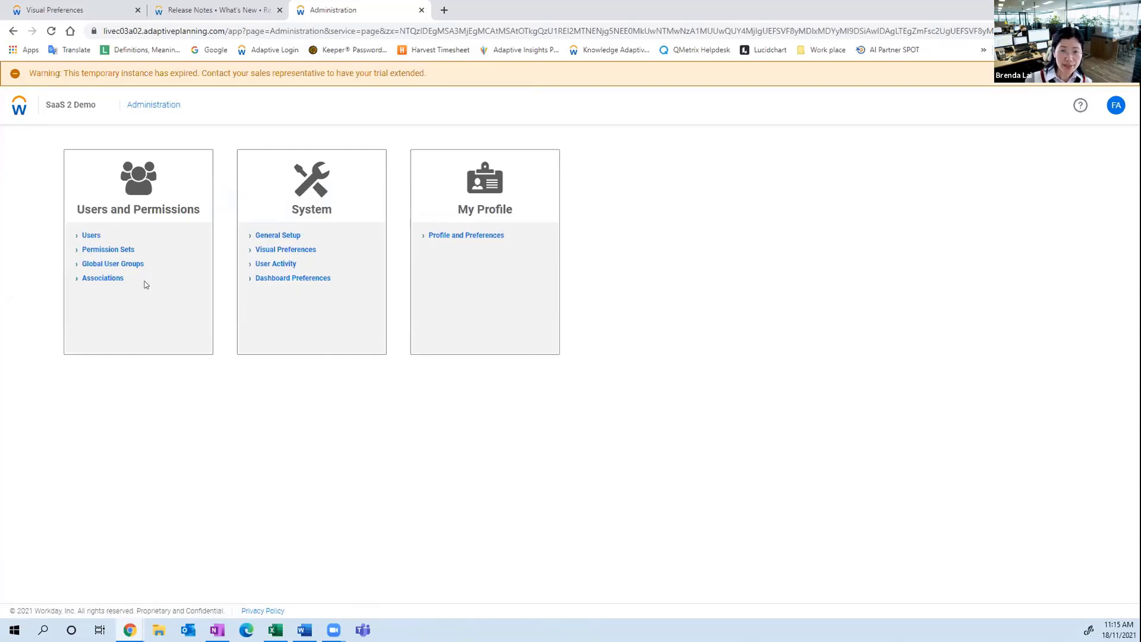
click(99, 250)
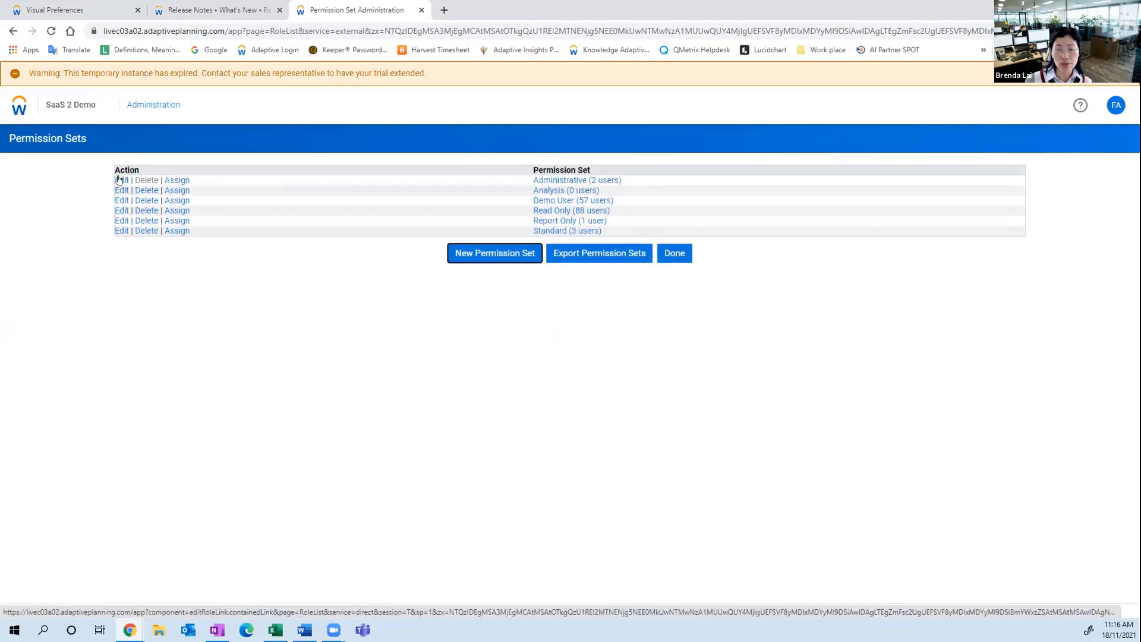
Edit the Administrative permission set and inspect its Import To All Locations and Erase Data permissions
click(120, 180)
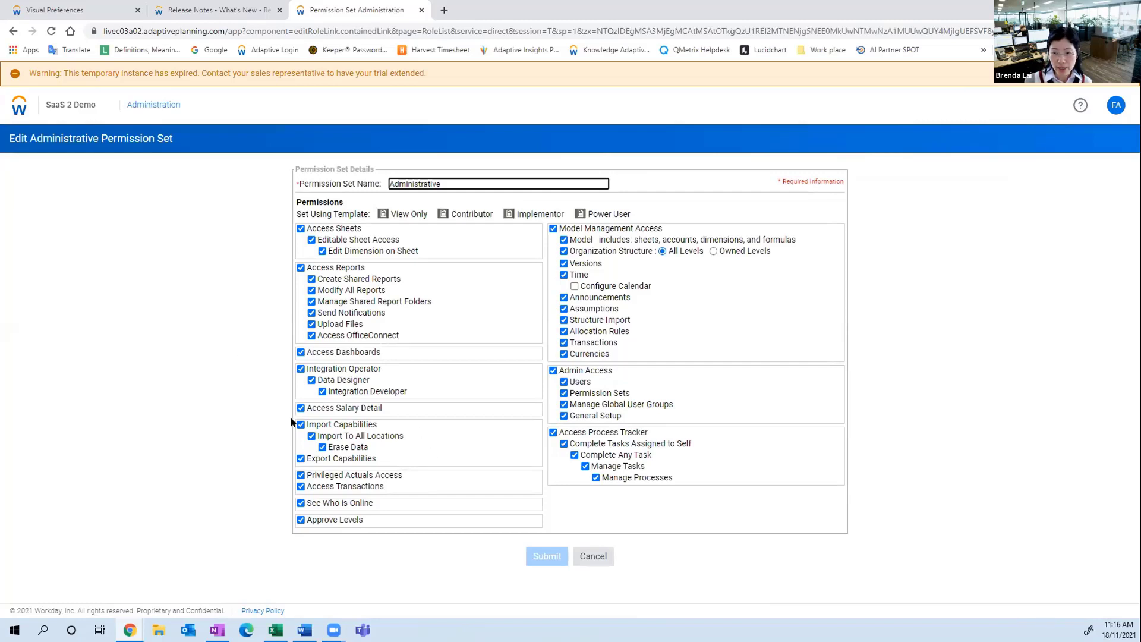
click(288, 460)
drag(297, 461, 434, 452)
click(434, 451)
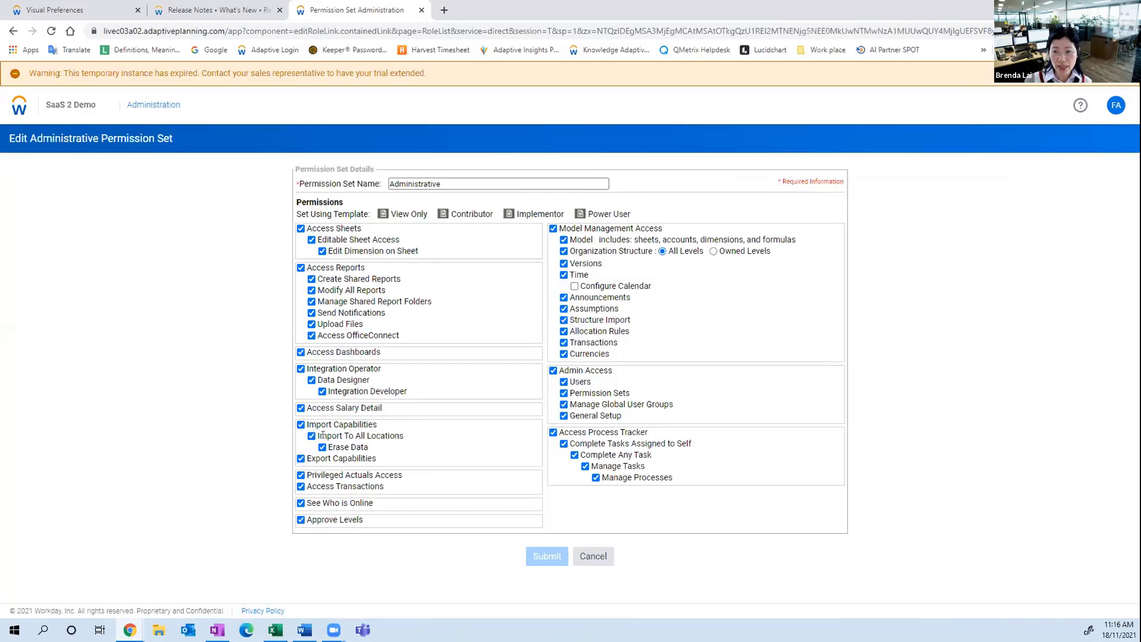
drag(322, 435, 402, 441)
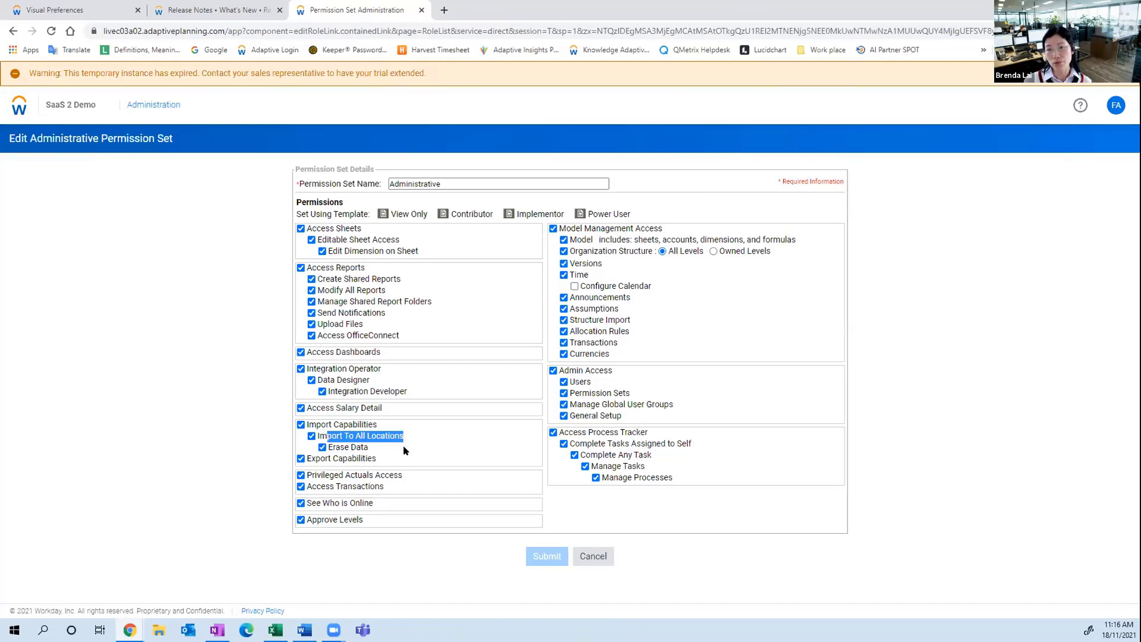
click(339, 446)
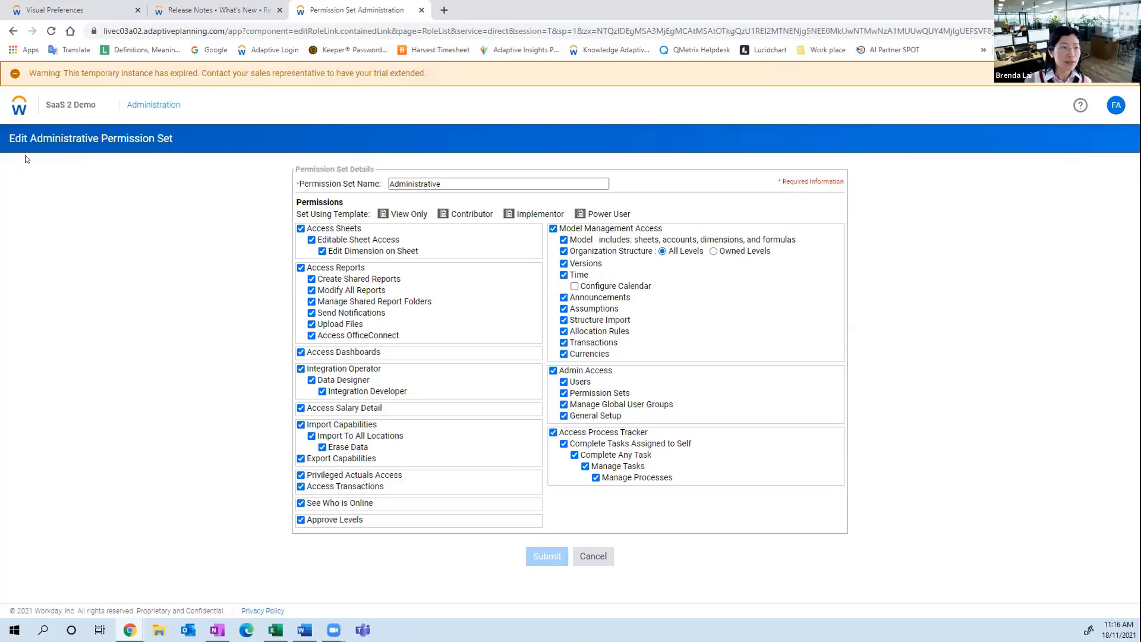
click(19, 105)
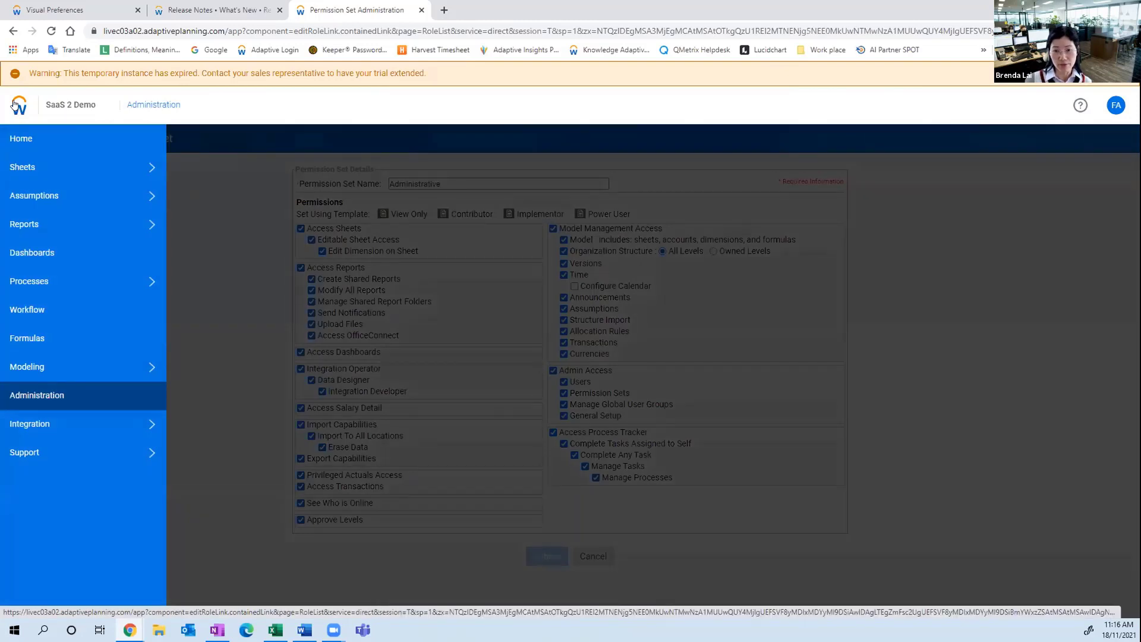
Go to Administration > General Setup
click(47, 400)
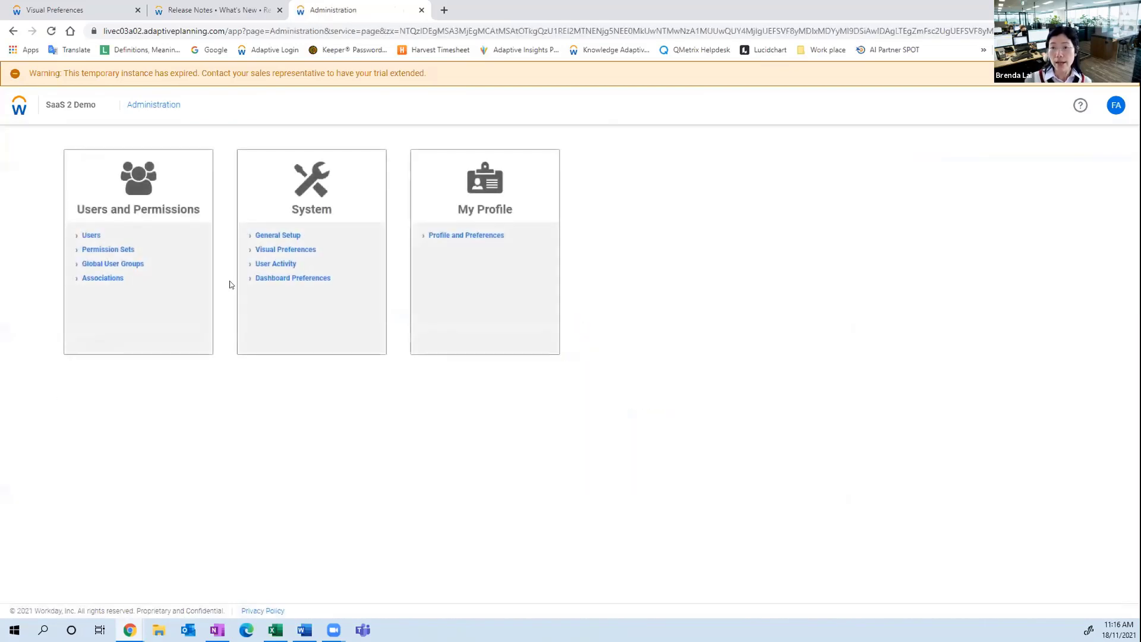
click(272, 235)
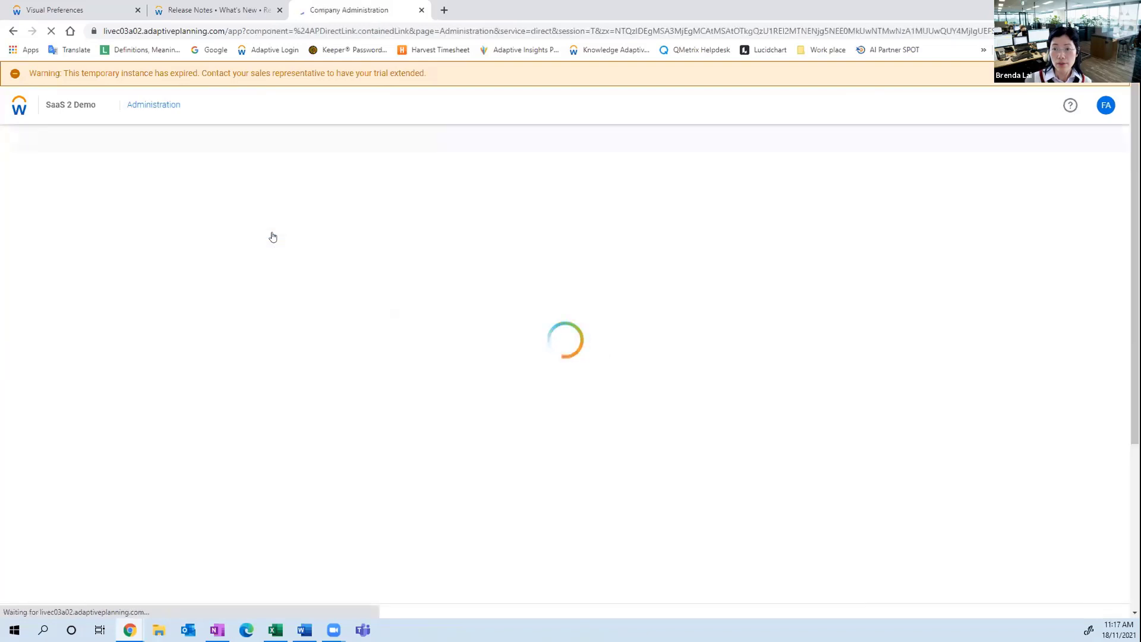
scroll(264, 359, down, 3)
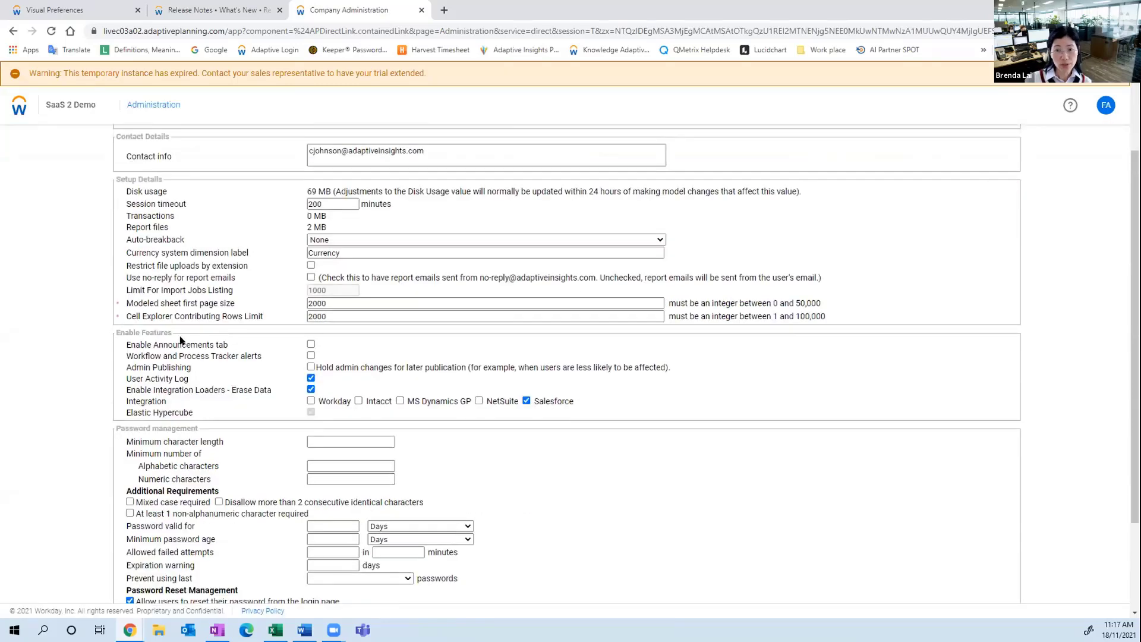
drag(125, 390, 272, 394)
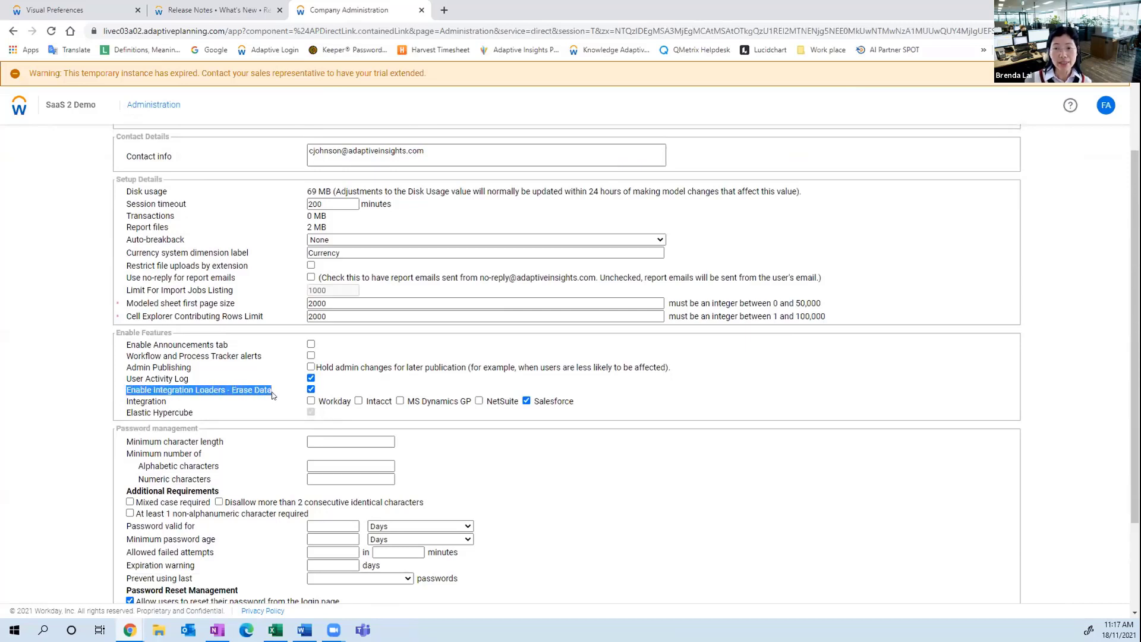
click(199, 389)
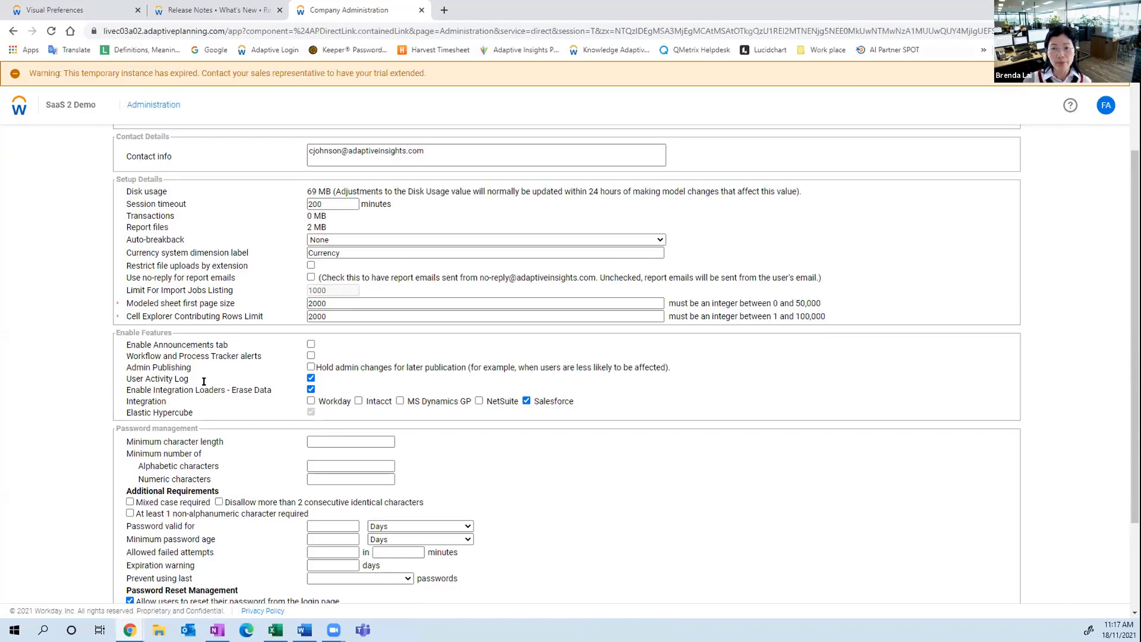
Navigate to Integration > Erase Data
click(19, 105)
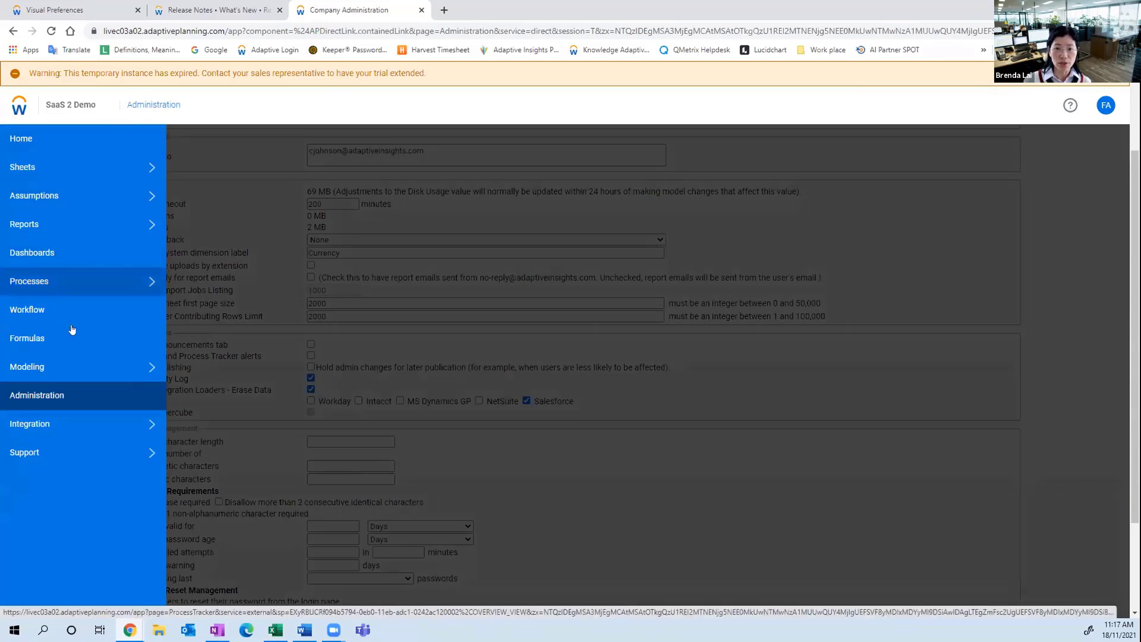
click(147, 426)
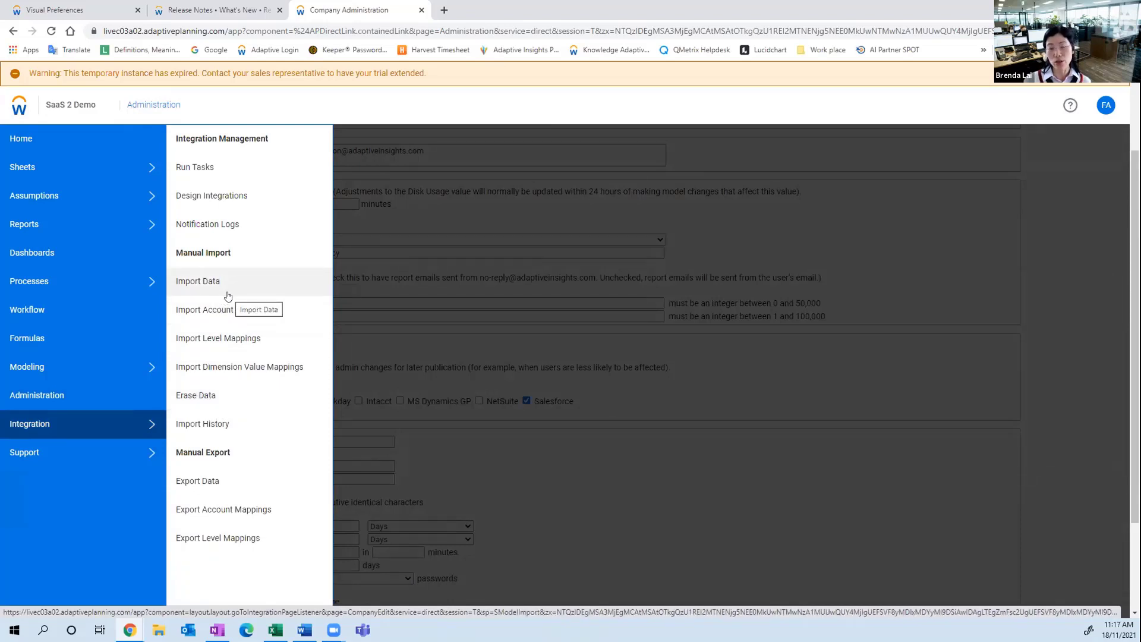
click(207, 398)
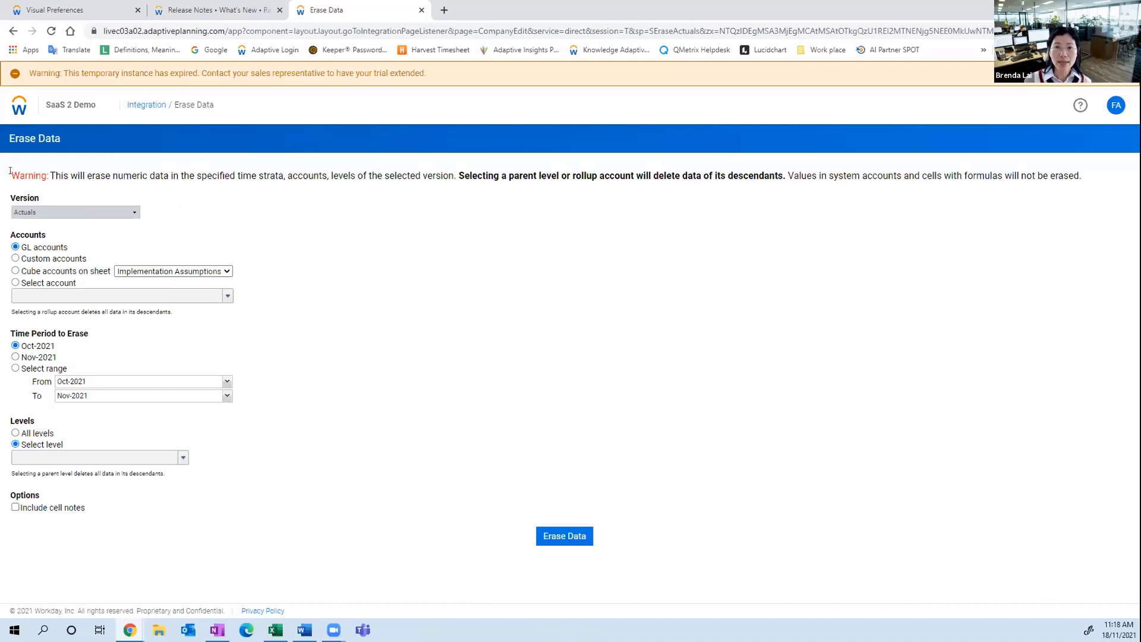
drag(10, 175, 64, 179)
click(68, 185)
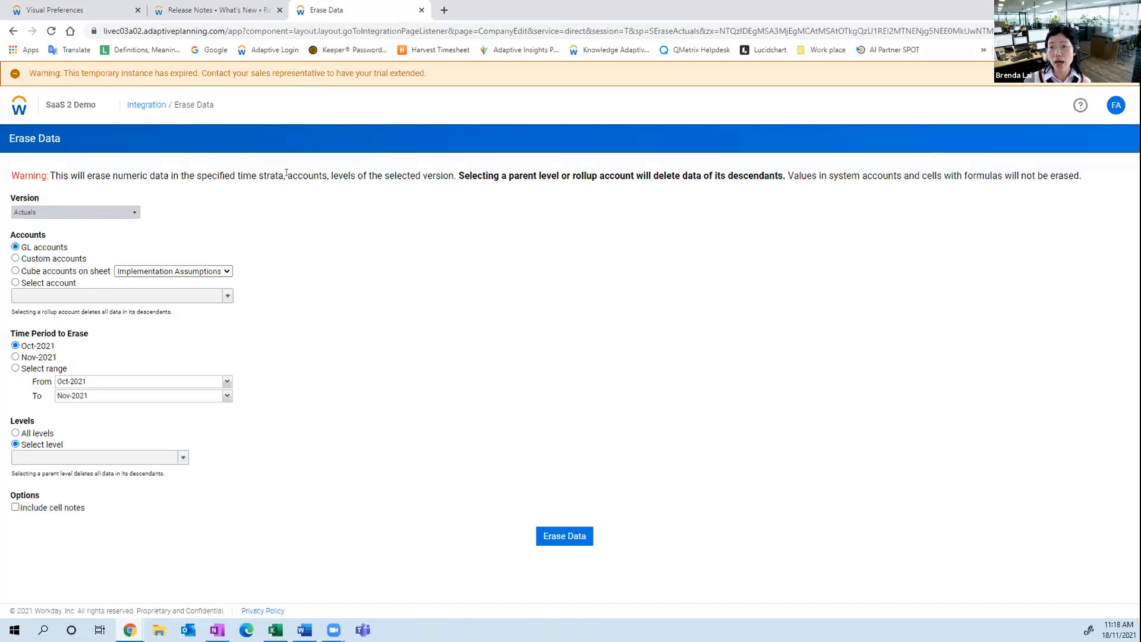
drag(288, 175, 450, 184)
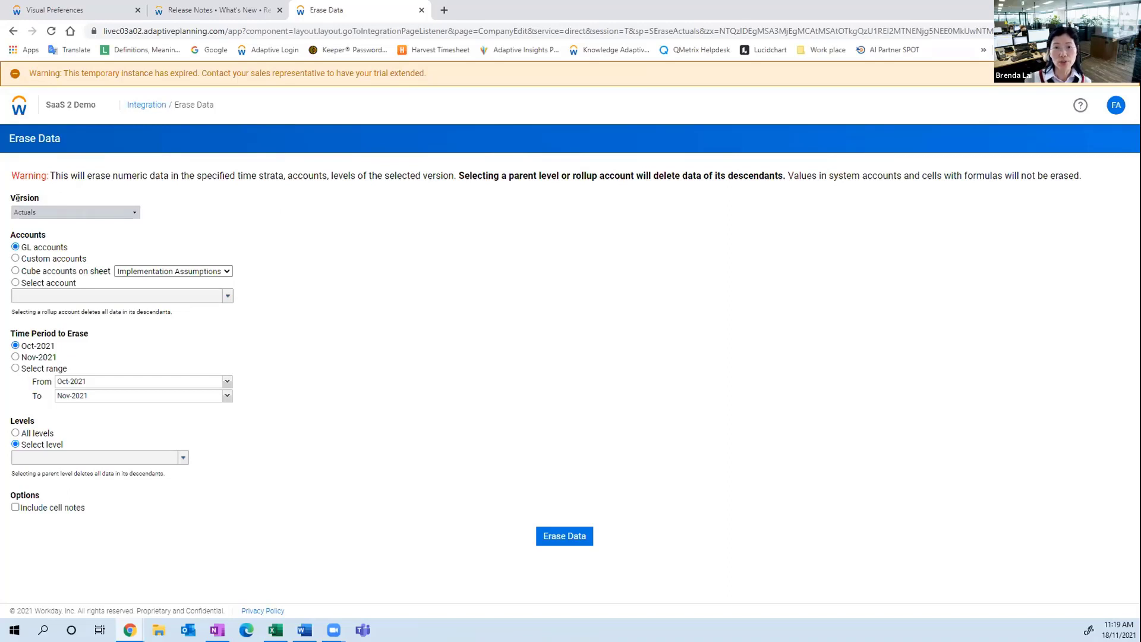
drag(15, 198, 54, 200)
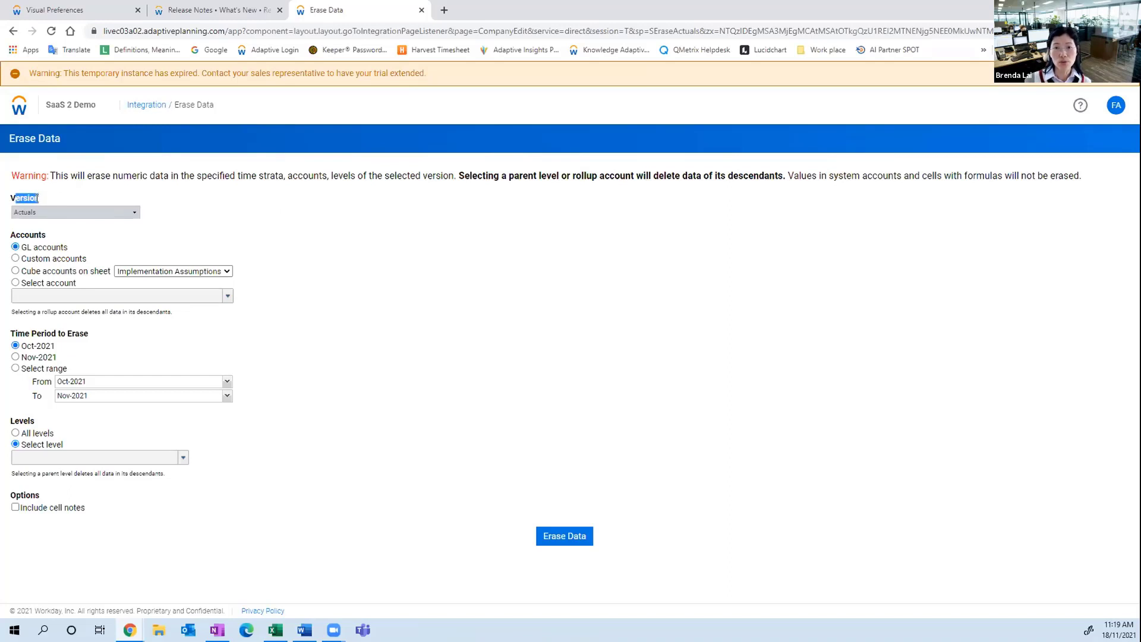
click(134, 217)
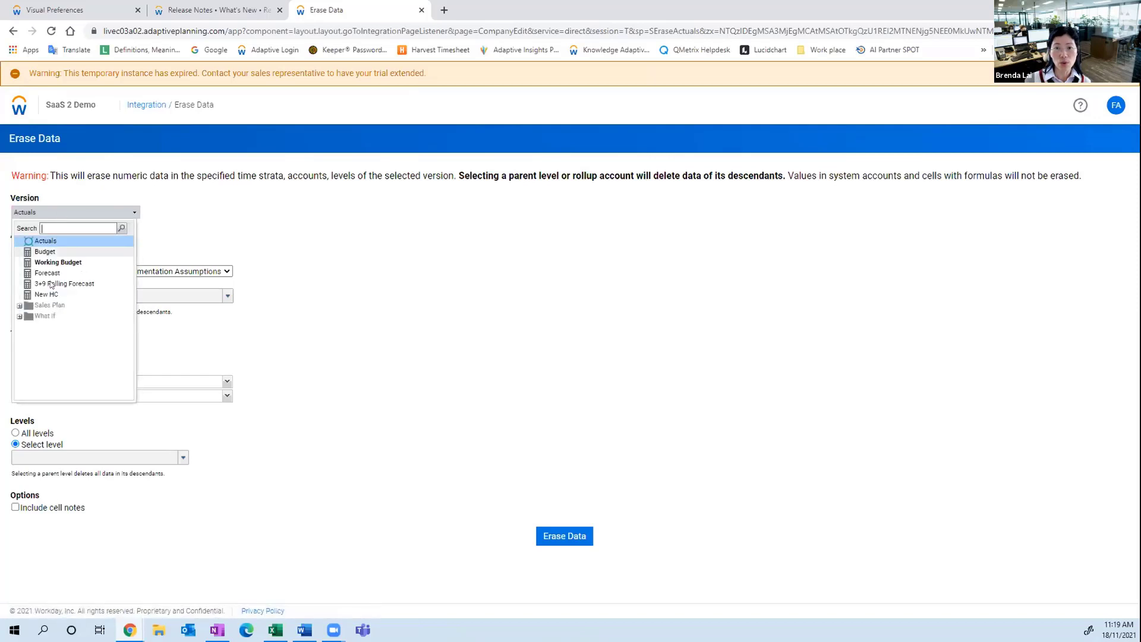
click(18, 305)
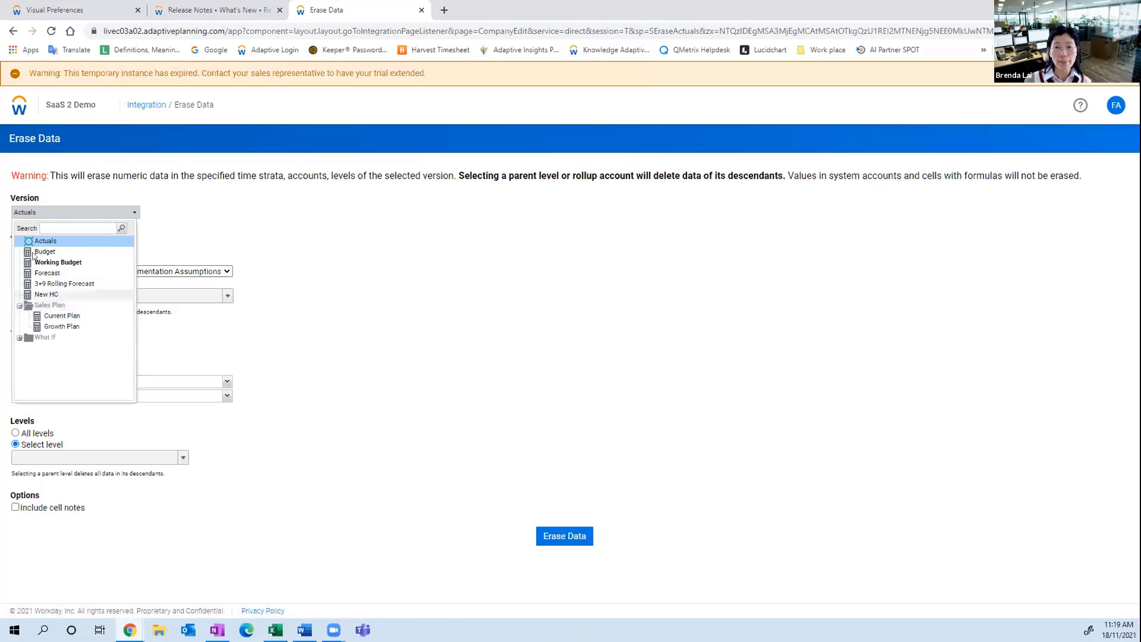
click(213, 242)
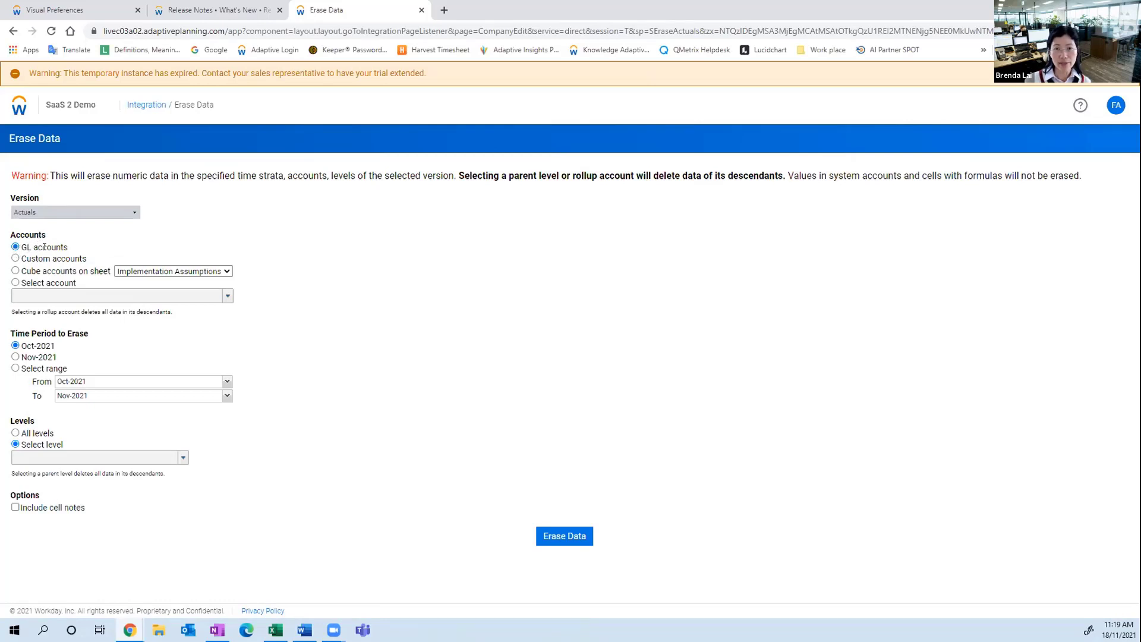
Try the Custom and Cube account options, then choose Select account
drag(68, 246, 25, 247)
click(89, 254)
click(15, 259)
click(15, 271)
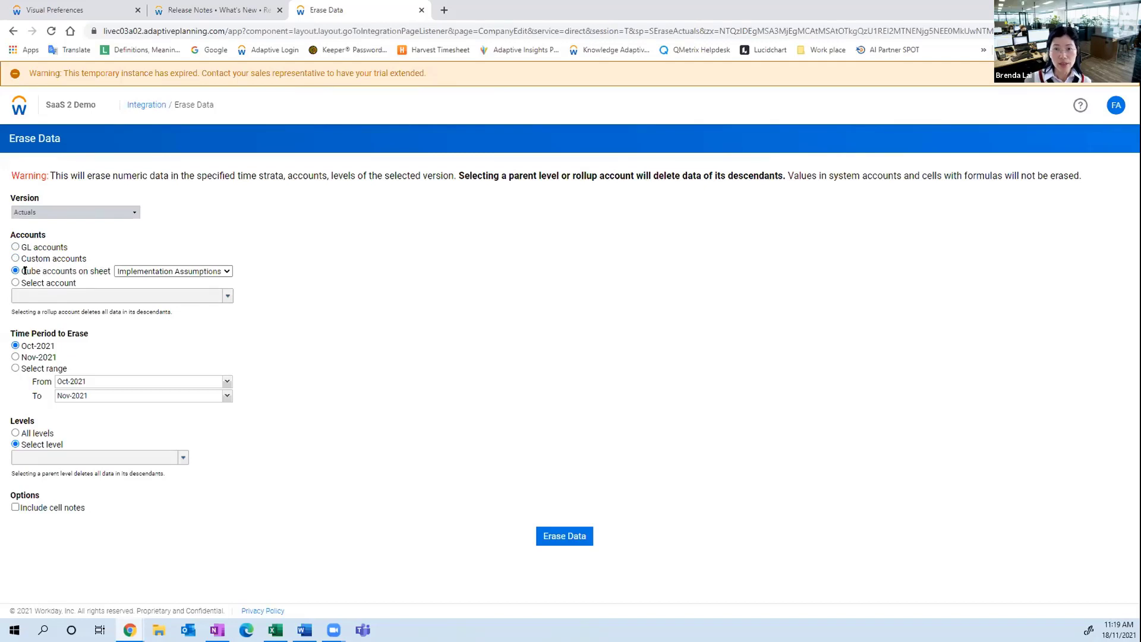
click(172, 271)
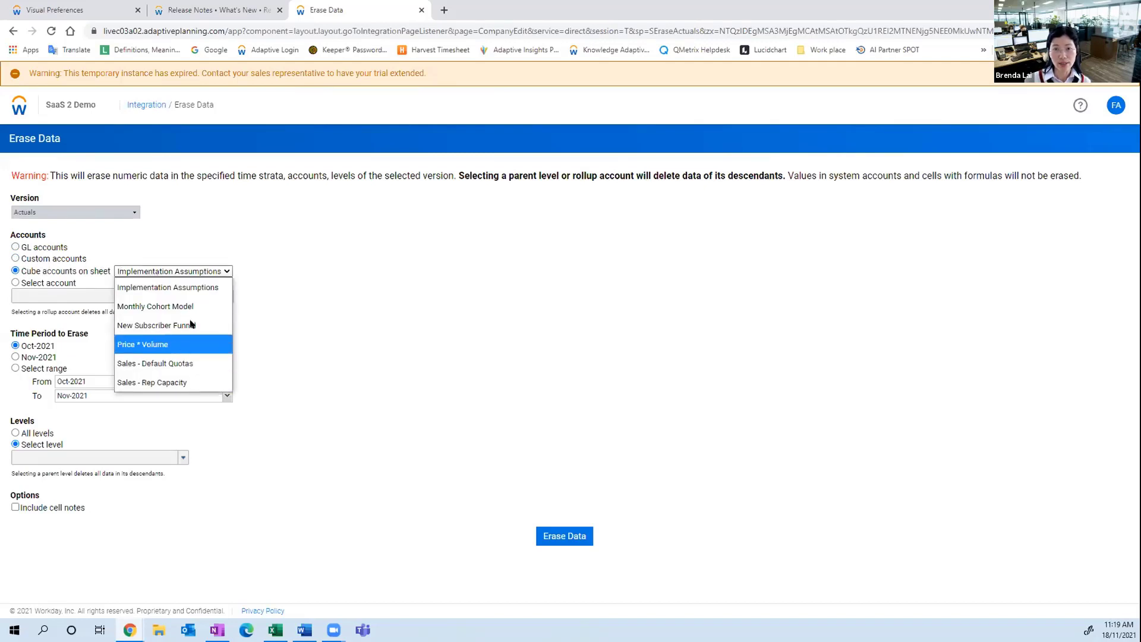
click(168, 288)
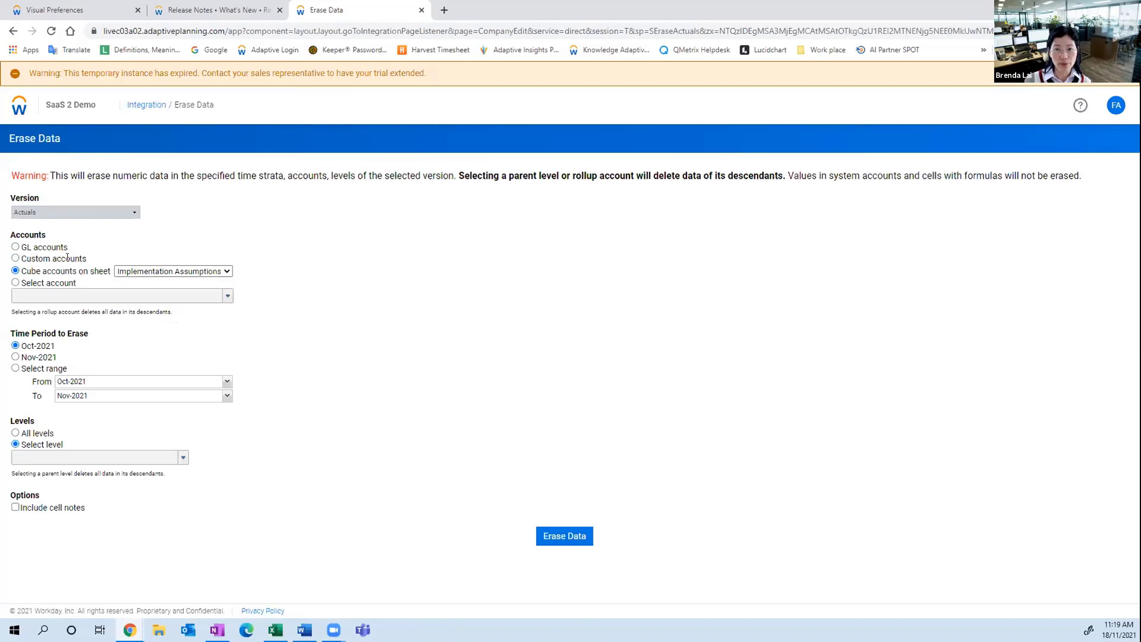
click(15, 282)
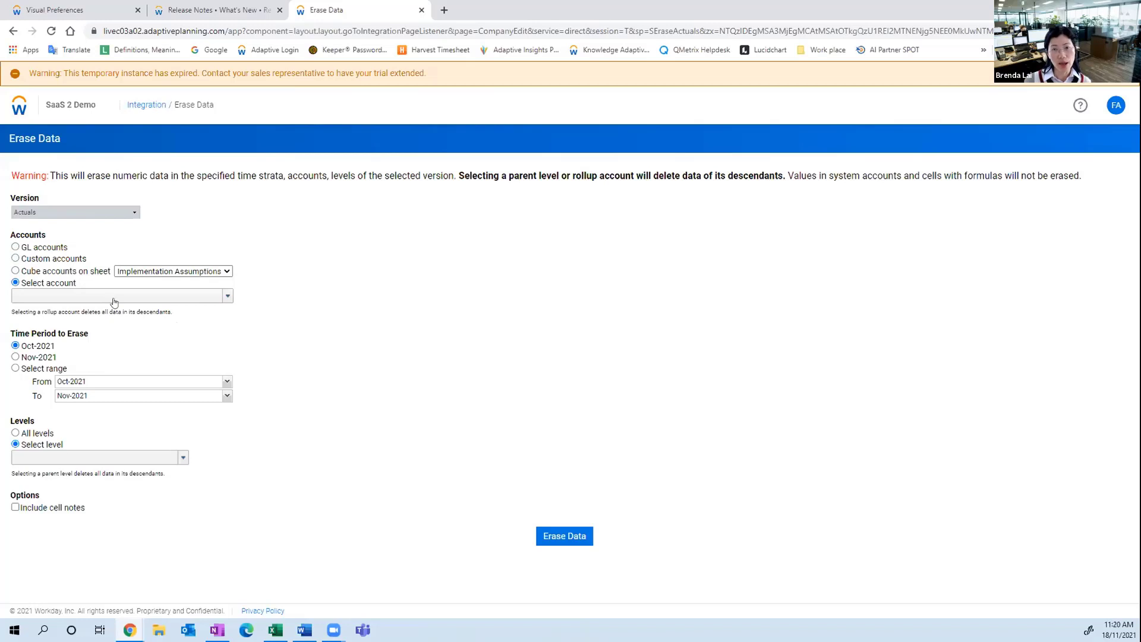
click(228, 299)
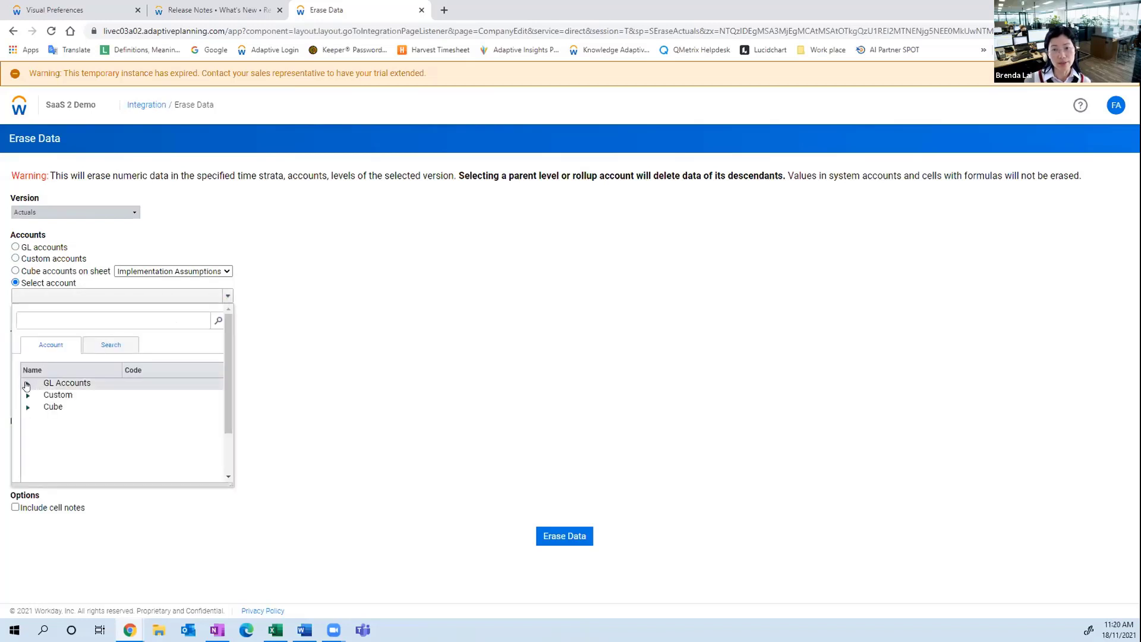
click(29, 384)
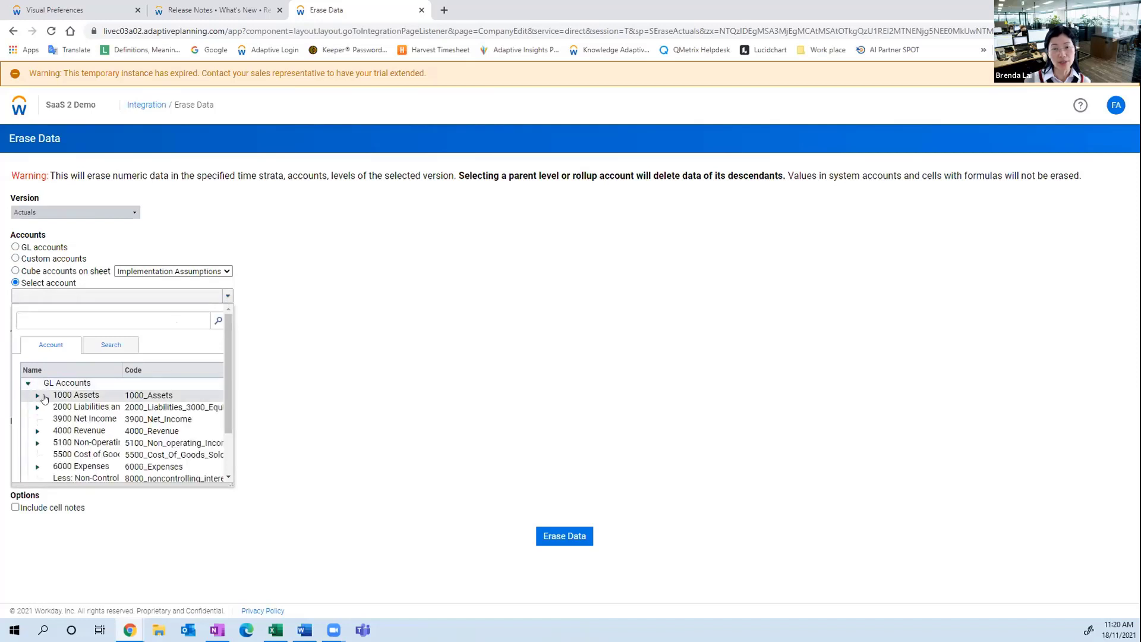
click(38, 395)
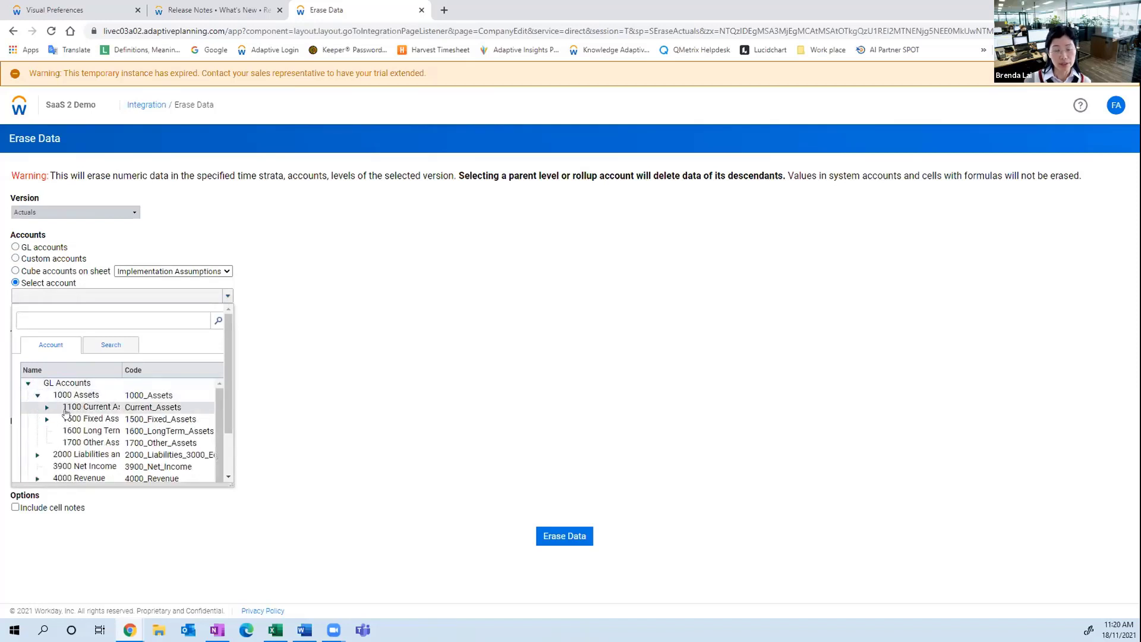
click(289, 317)
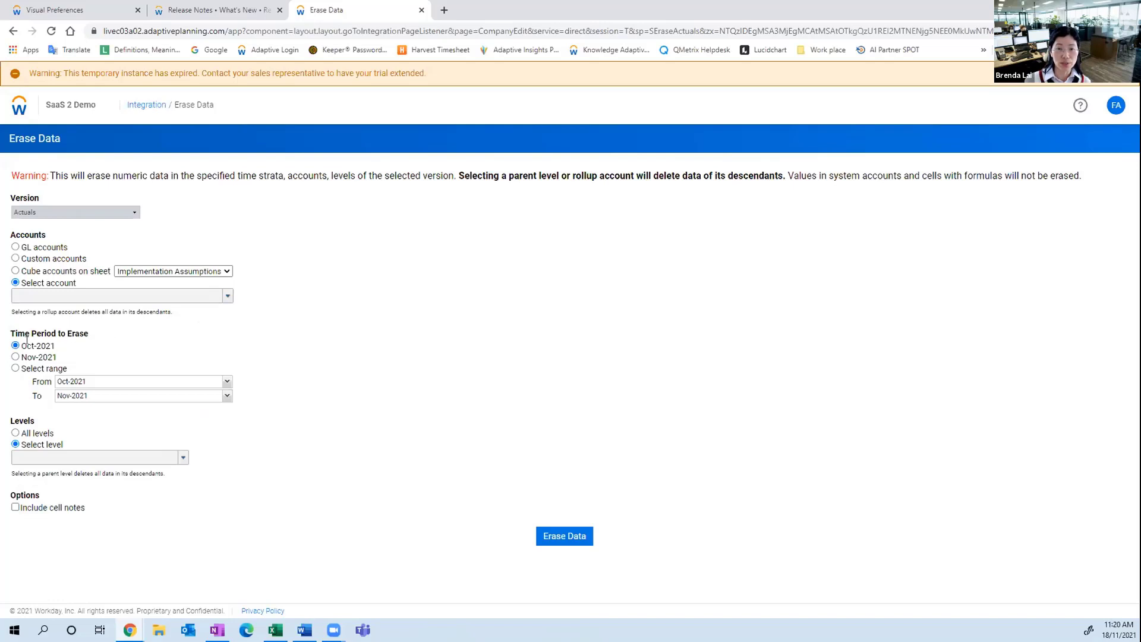
Choose Select range for periods and All levels, checking the level picker
click(15, 368)
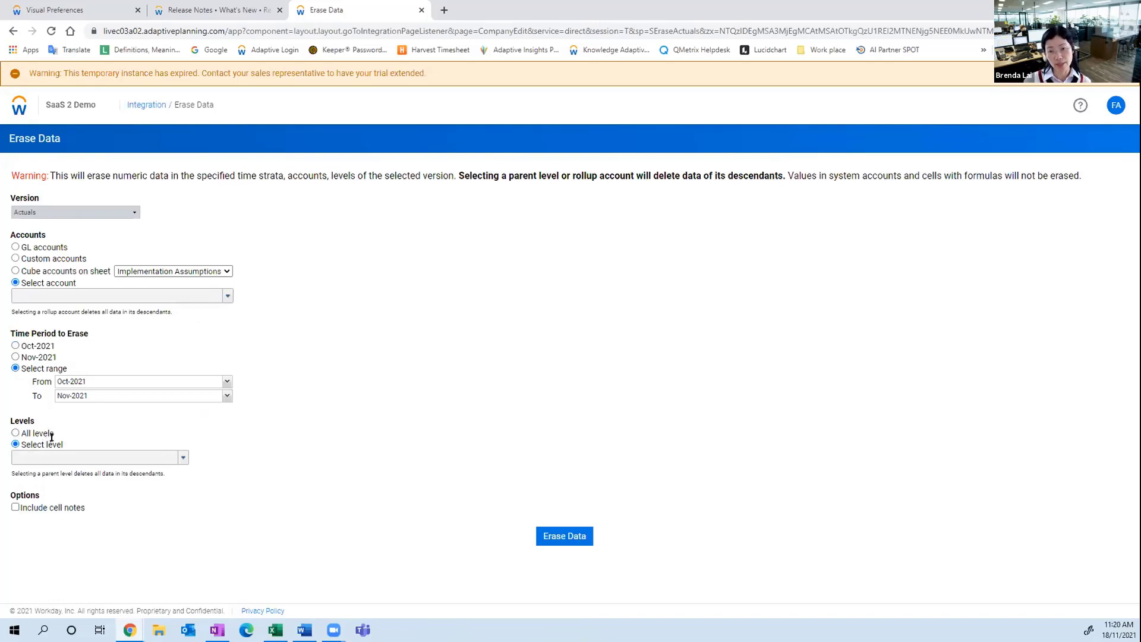
click(16, 433)
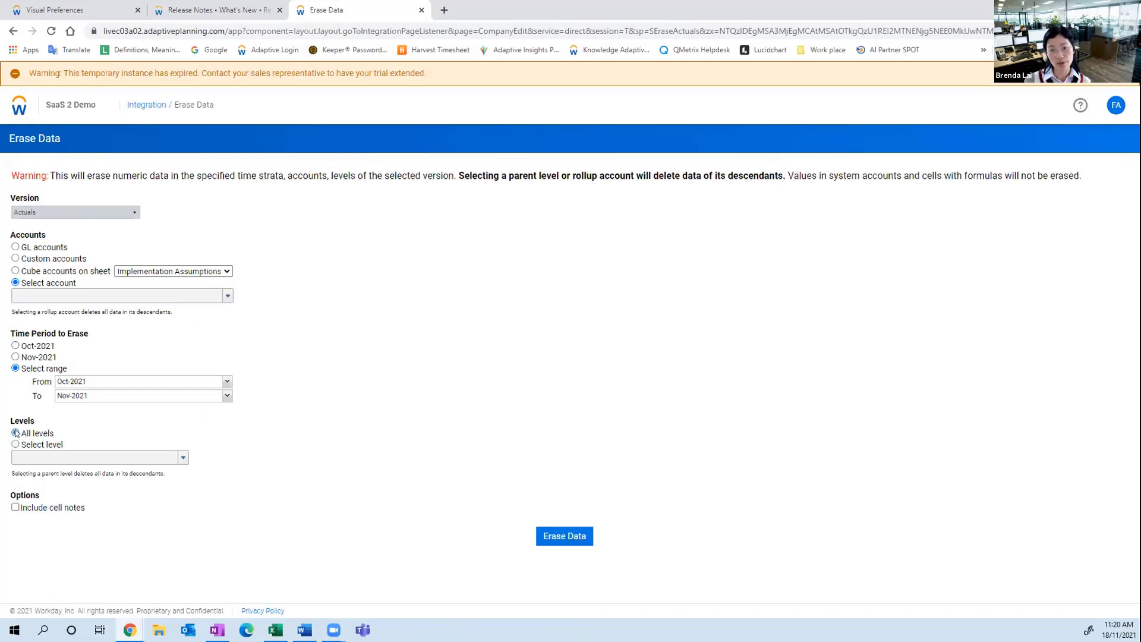
click(183, 457)
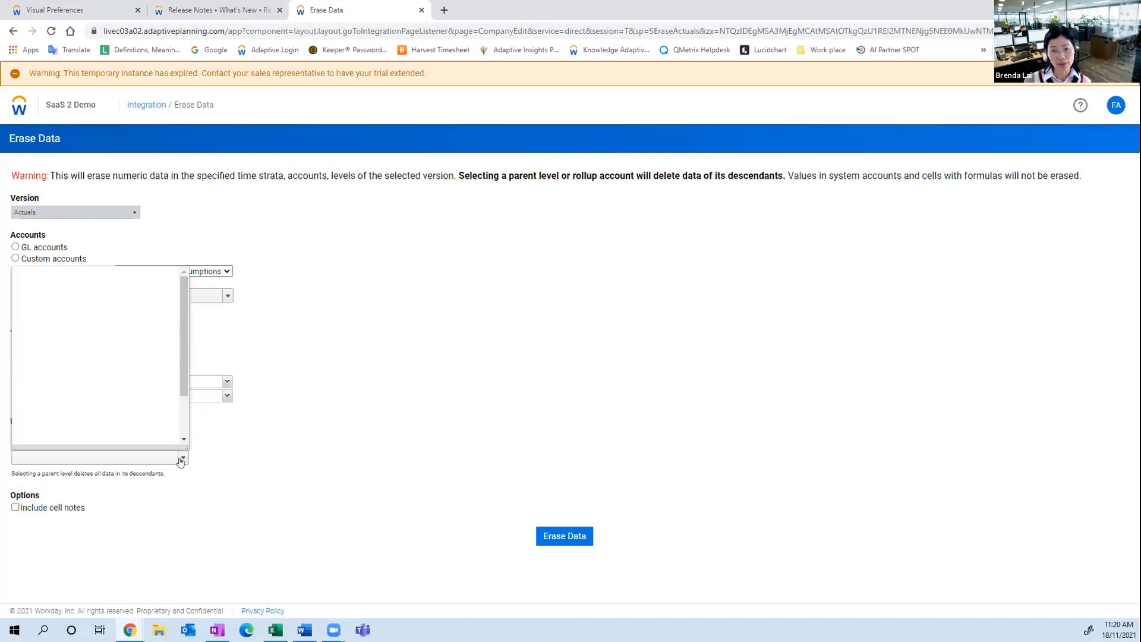
click(317, 437)
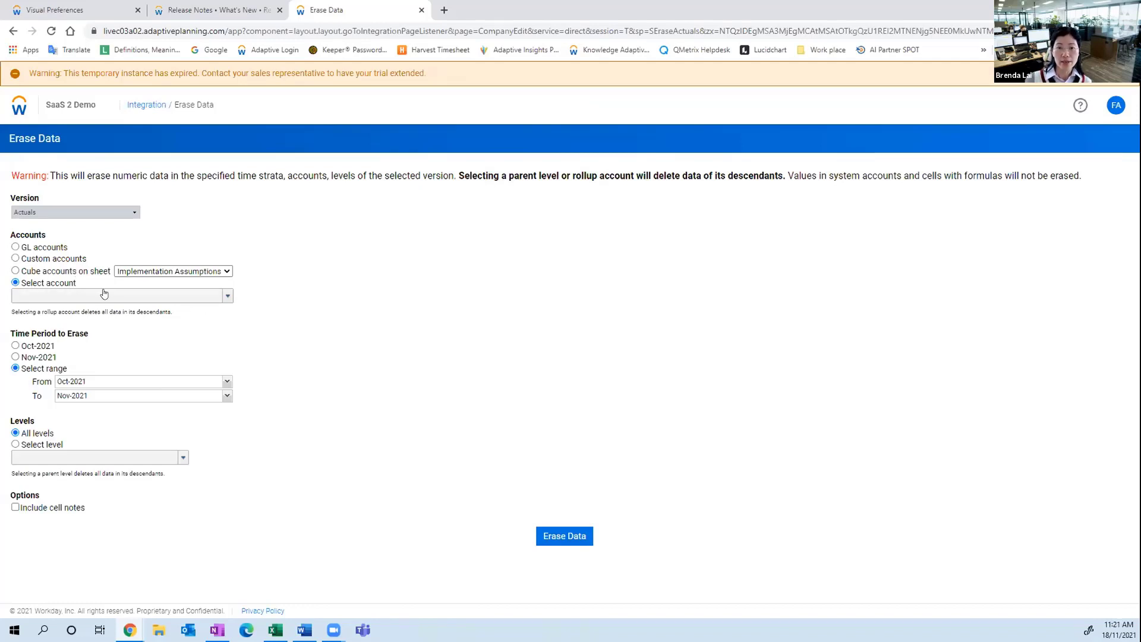
click(19, 107)
mouse_move(30, 424)
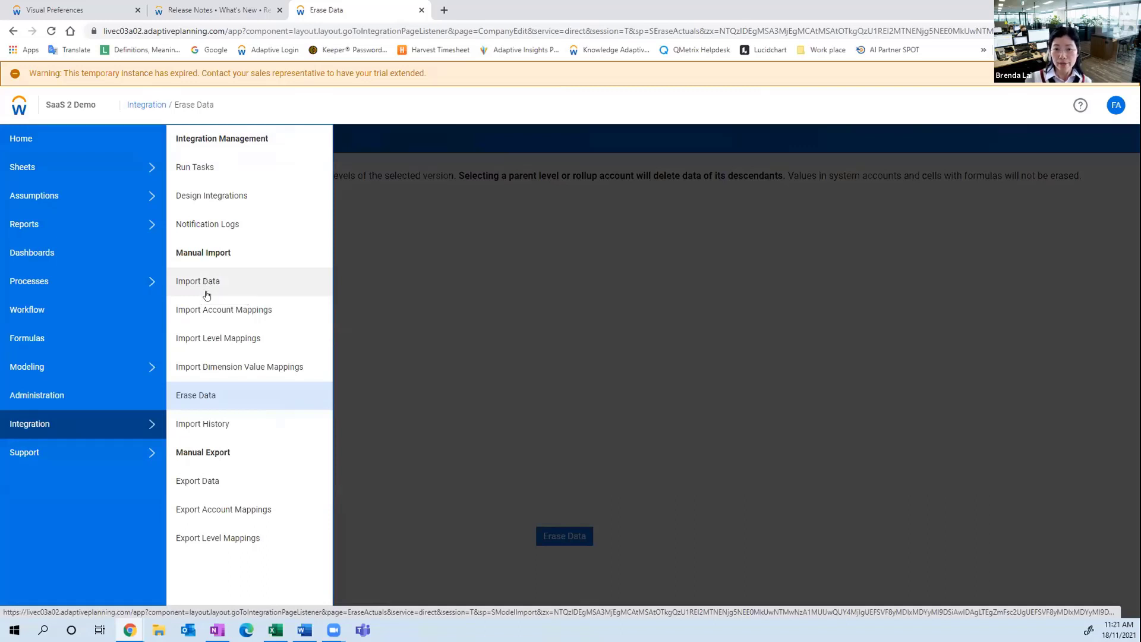
Open the User Group Demo loader from Loaders in the Design Integrations Component Library
click(222, 197)
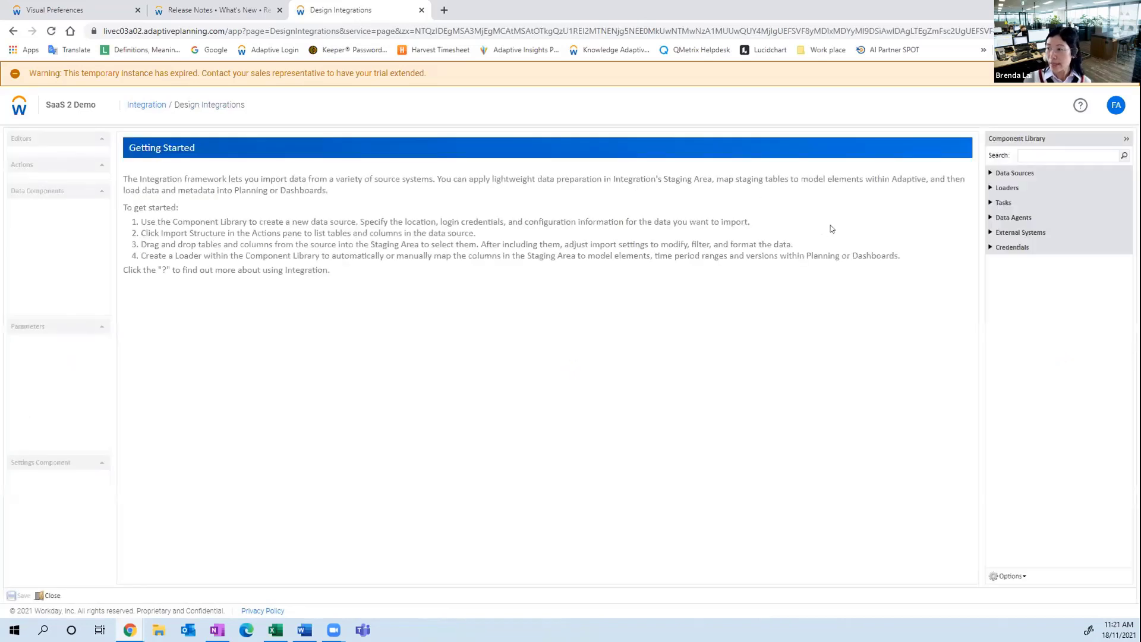
click(990, 188)
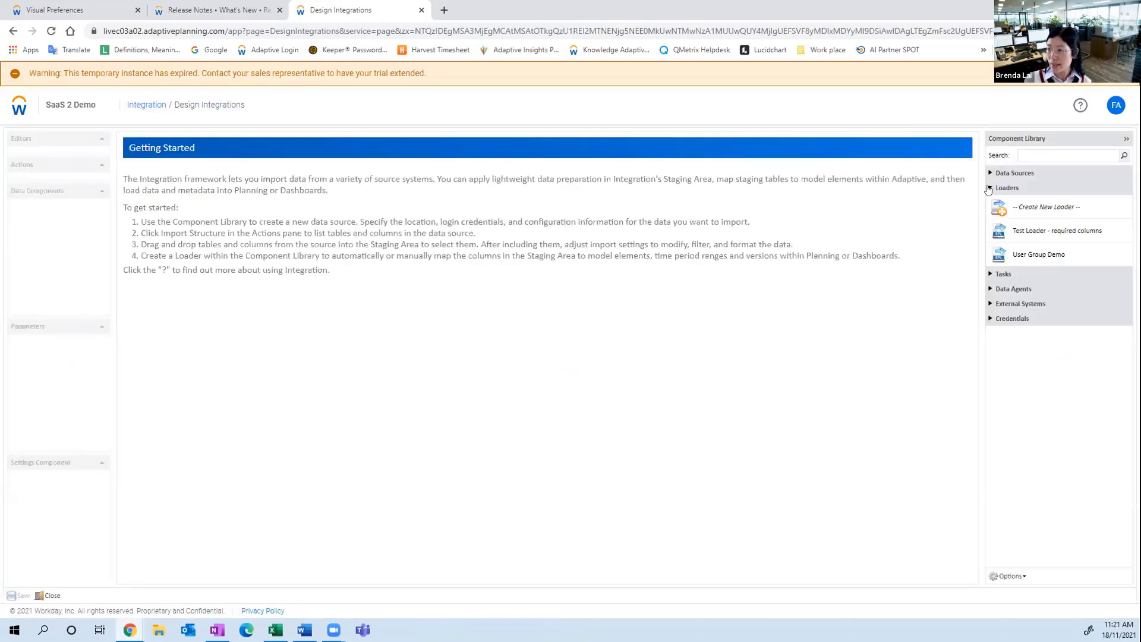
click(1032, 255)
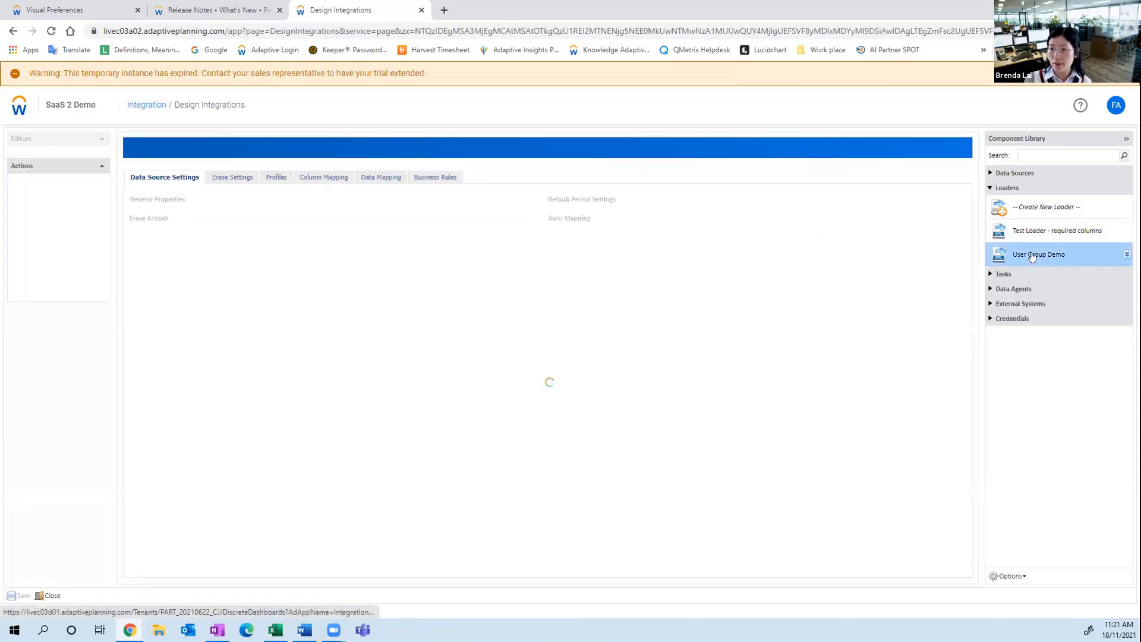
Show the loader's Erase Settings with Enable Data Erase ticked
click(232, 176)
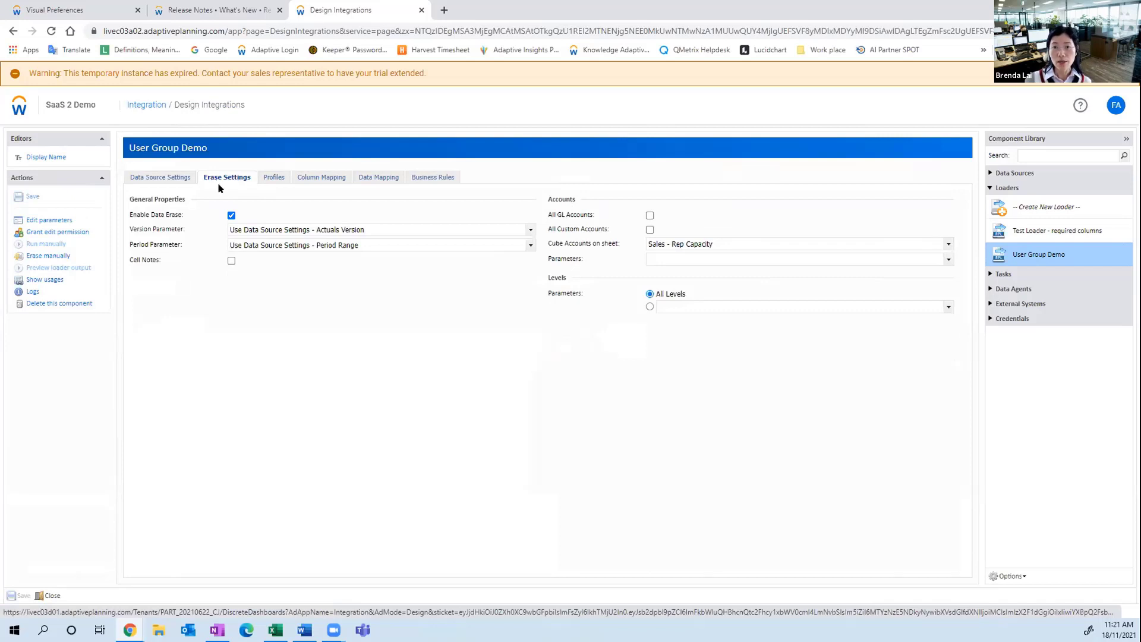
click(231, 215)
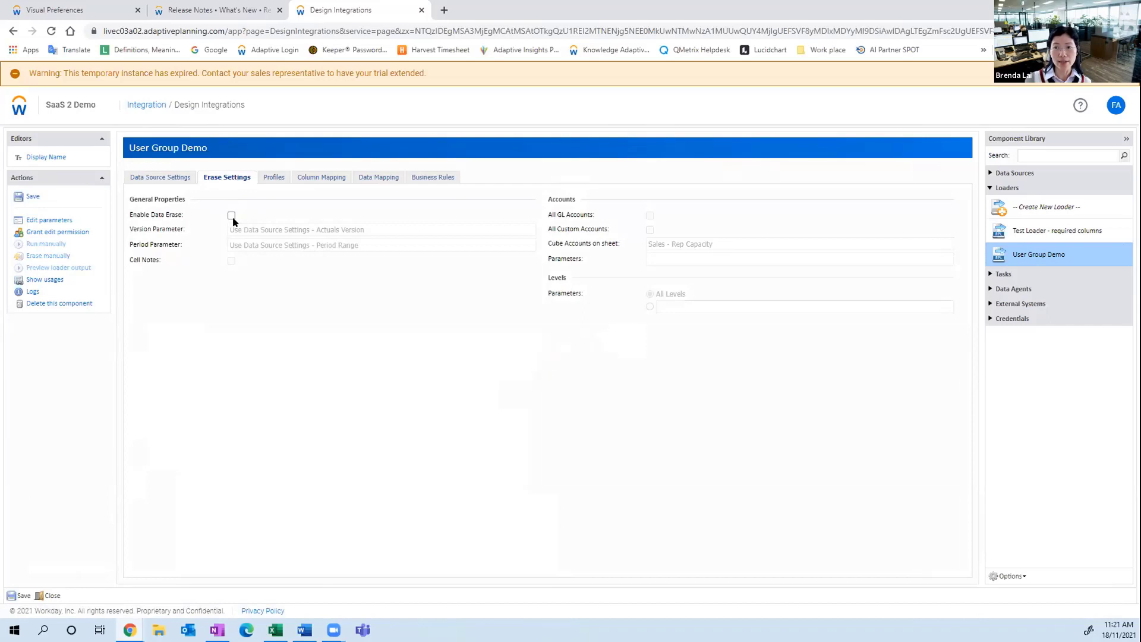
click(230, 215)
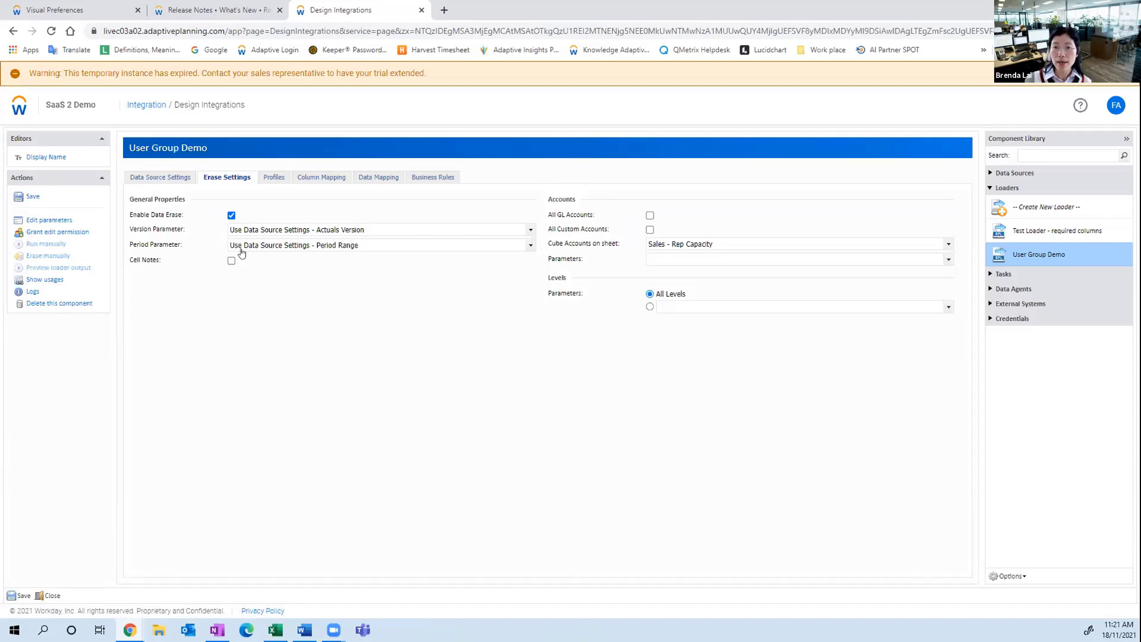
click(153, 178)
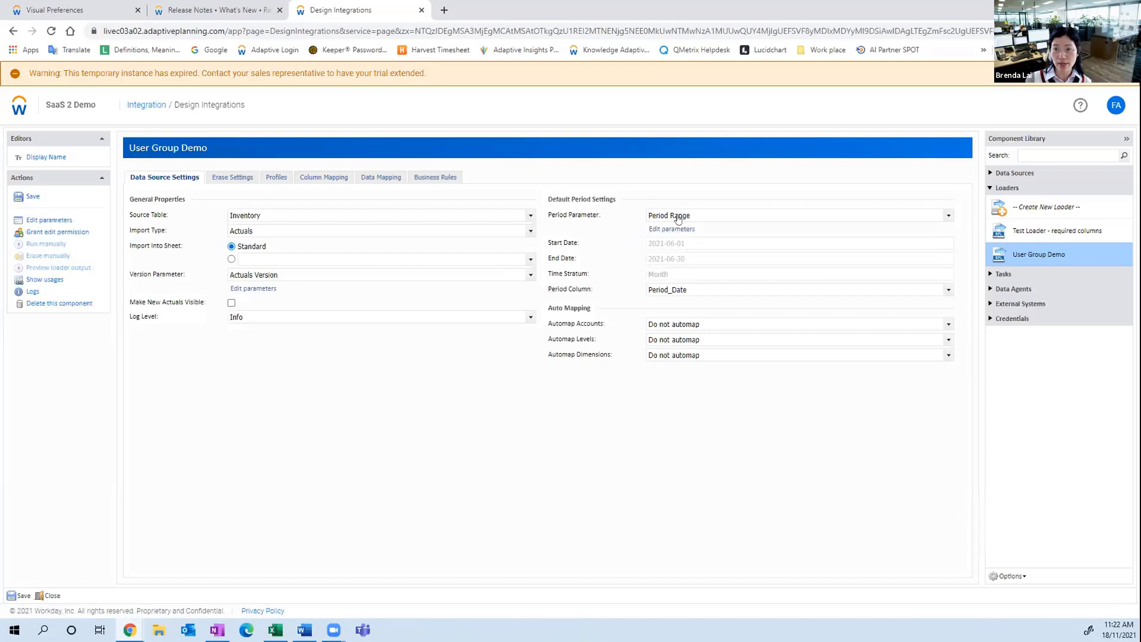
click(233, 177)
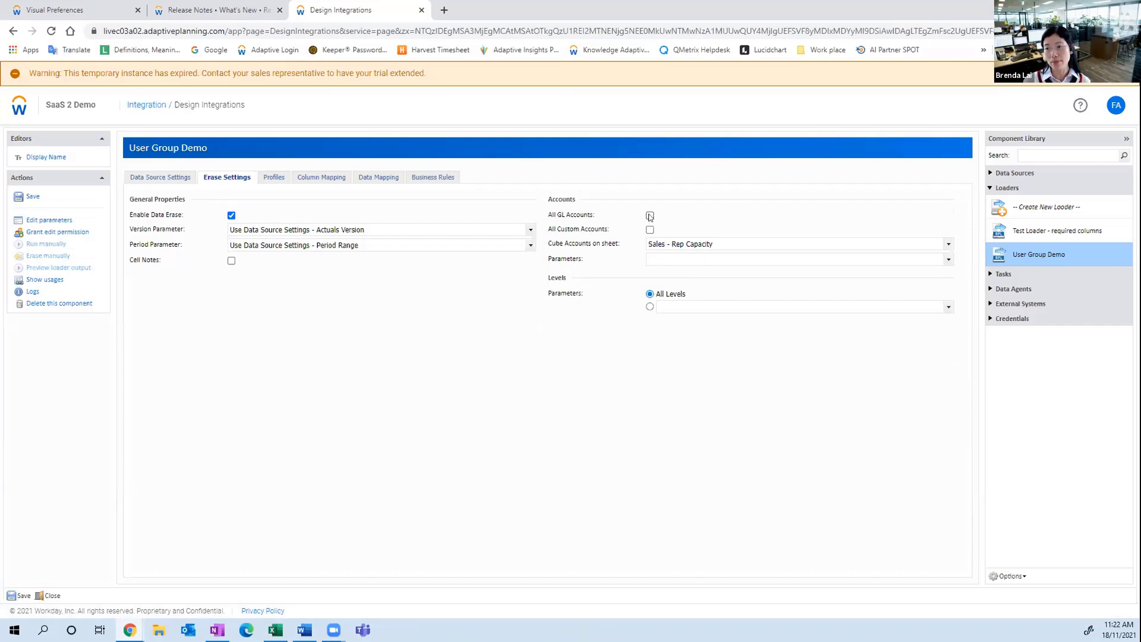
Leave All GL Accounts and All Custom Accounts unchecked and review the available account parameters
click(650, 216)
click(648, 230)
click(648, 230)
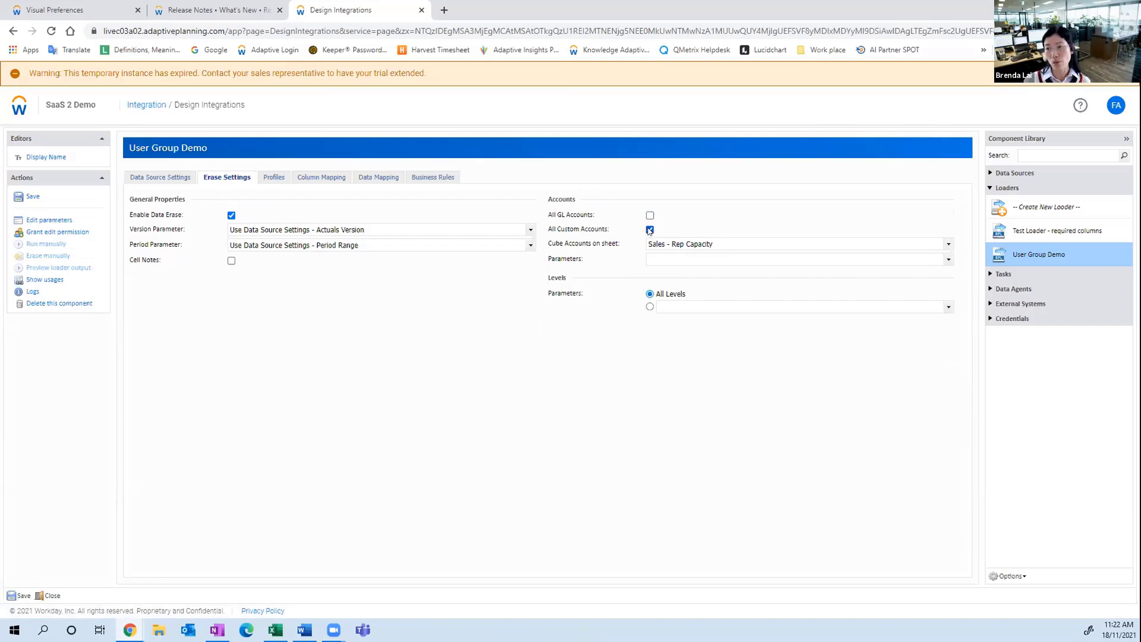
click(649, 229)
click(648, 229)
click(651, 263)
click(654, 263)
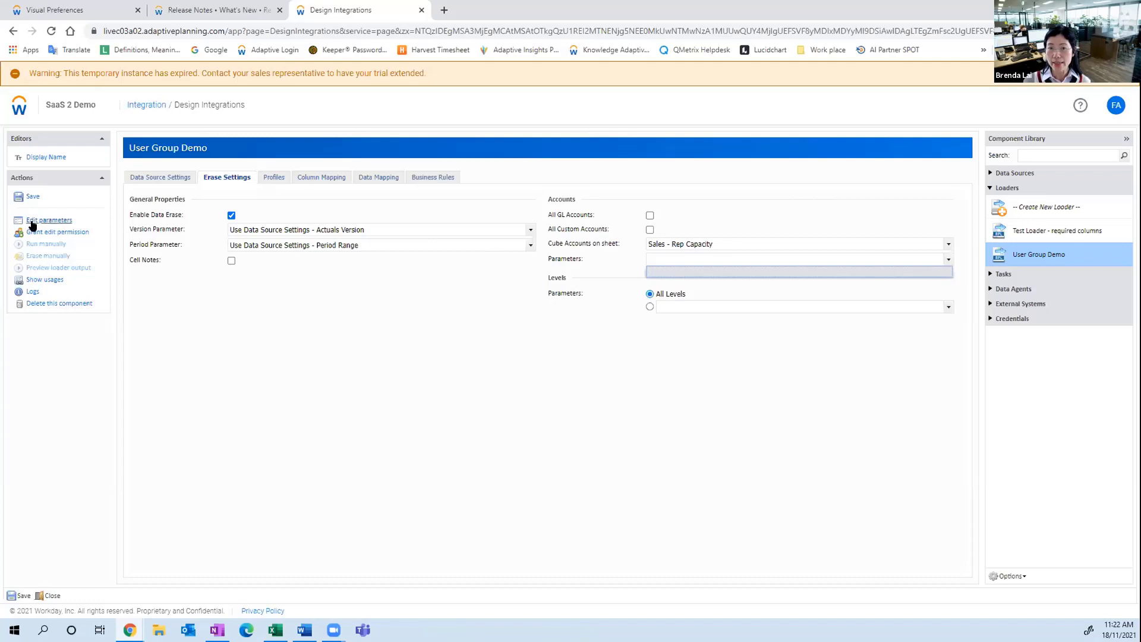
In the Parameters Editor, add an Erase Accounts parameter under Shared > SaaS 2 Demo Parameters
click(34, 223)
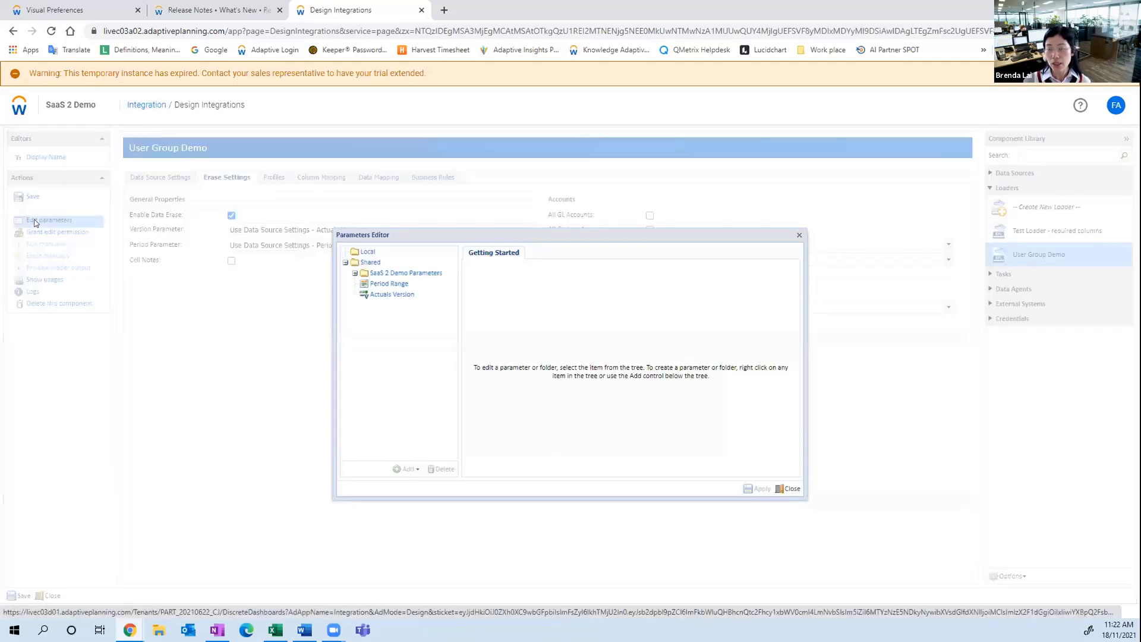
click(356, 274)
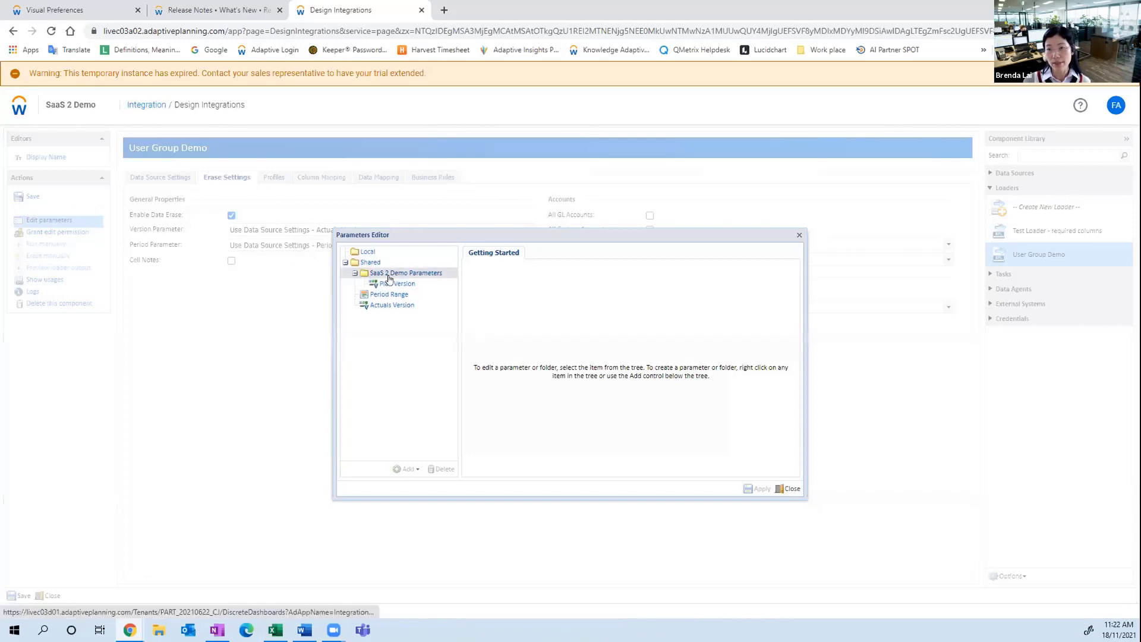
click(367, 262)
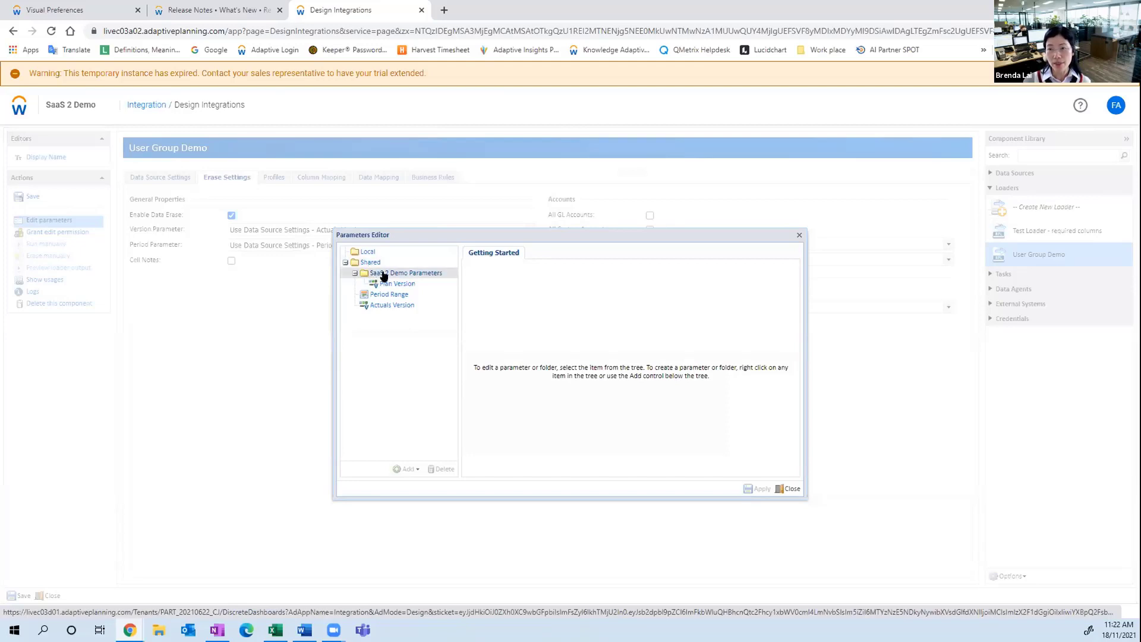
click(384, 274)
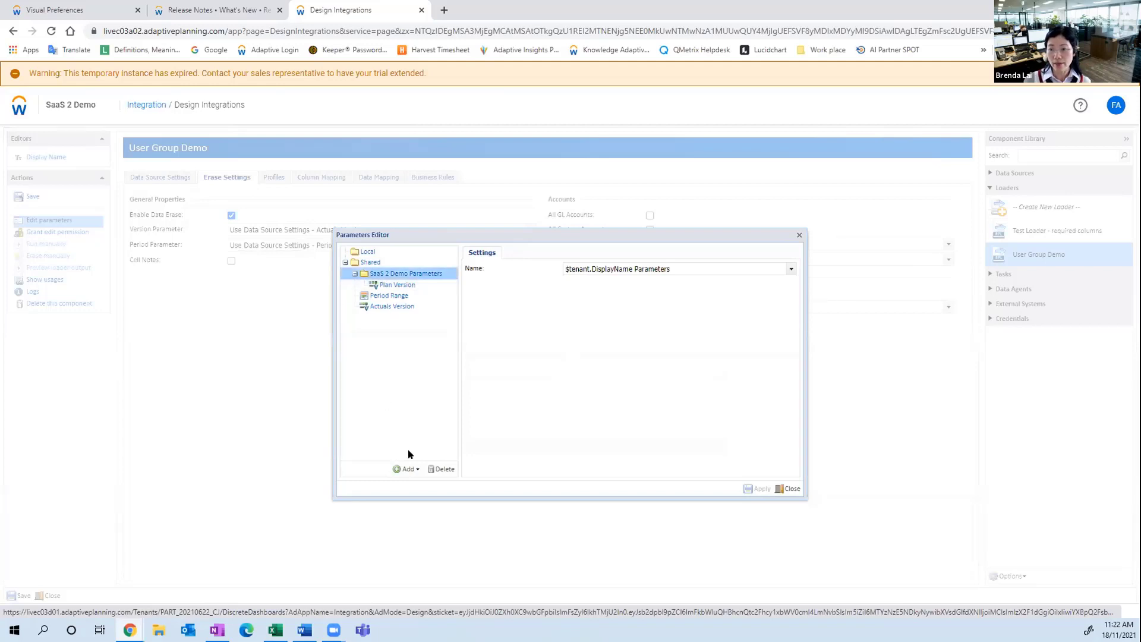
click(408, 469)
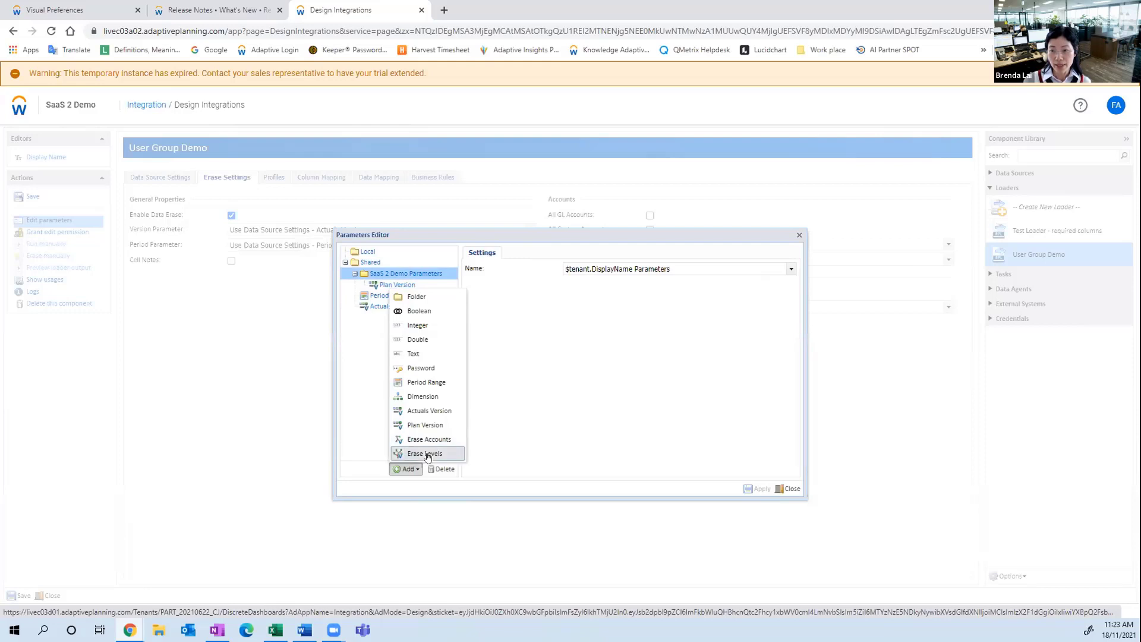
click(432, 441)
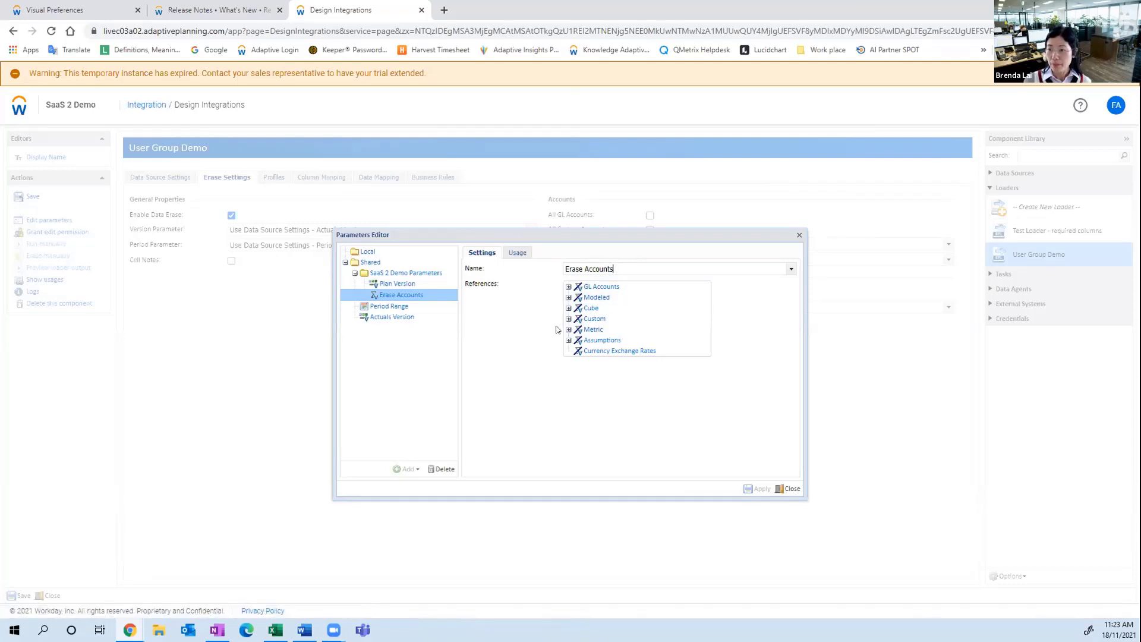
Reference 1100 Current Assets and 1600 Long Term Assets under GL Accounts > 1000 Assets, then close the editor
click(568, 351)
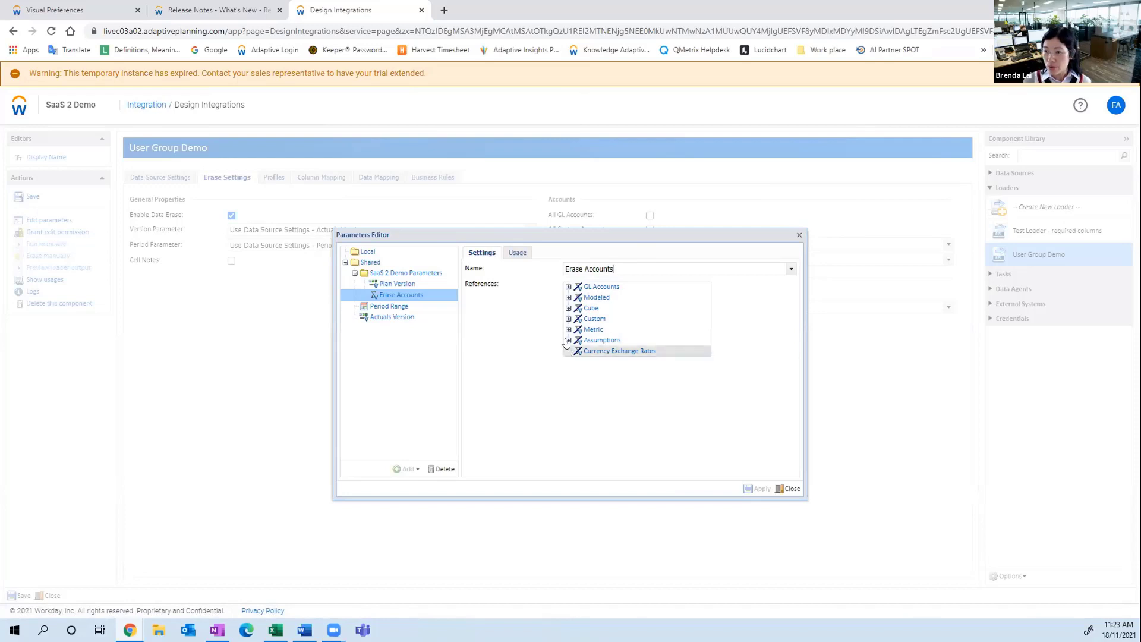
click(567, 285)
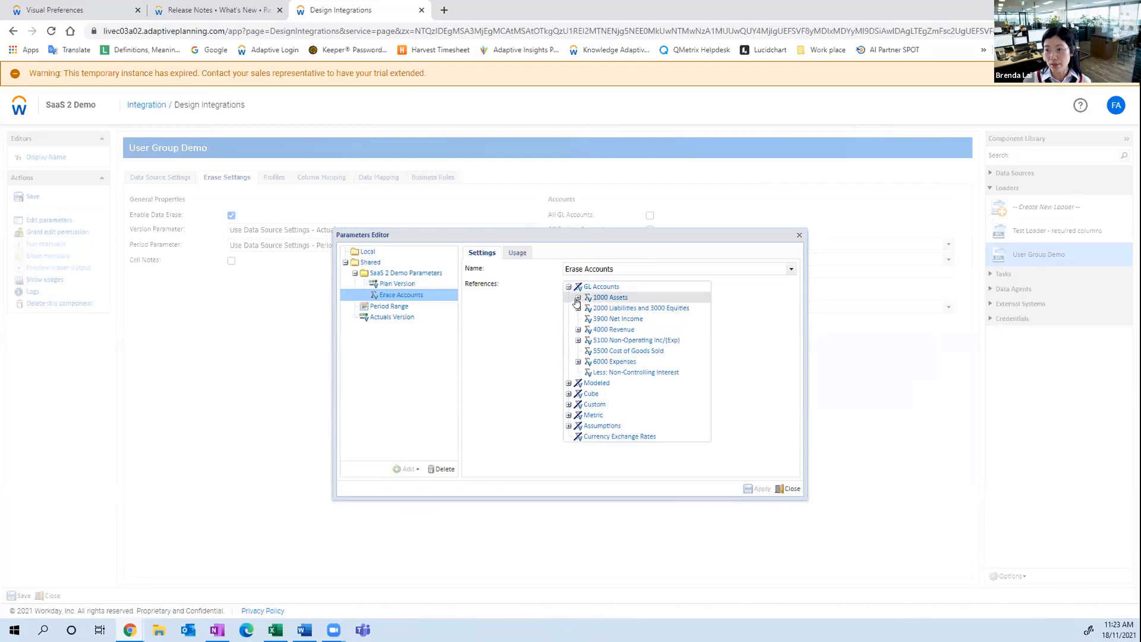
click(578, 297)
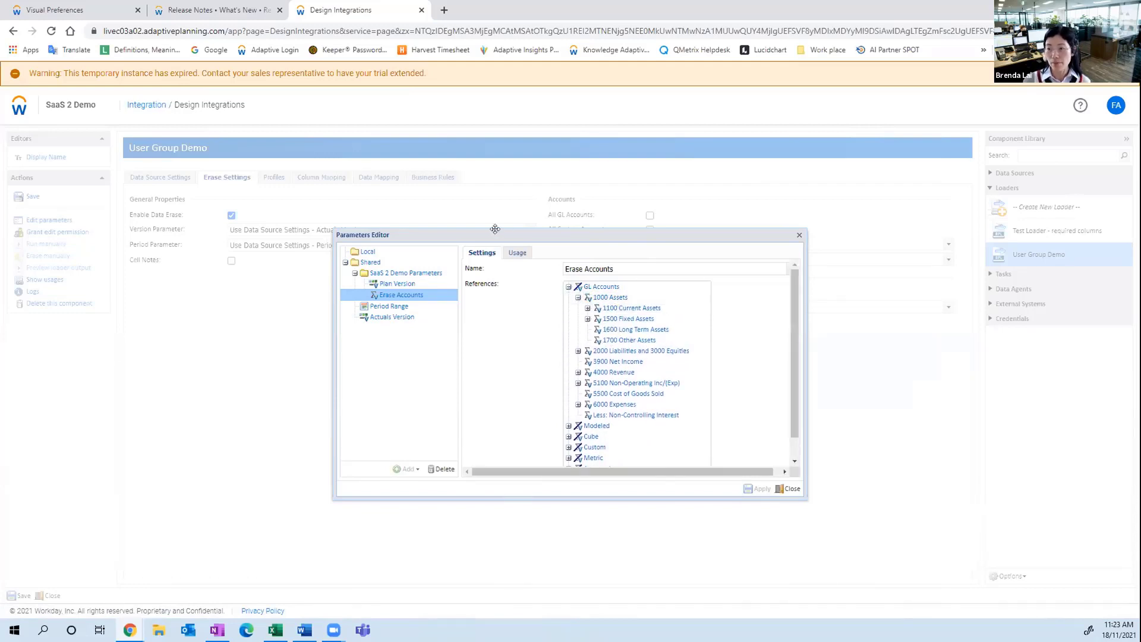
click(631, 308)
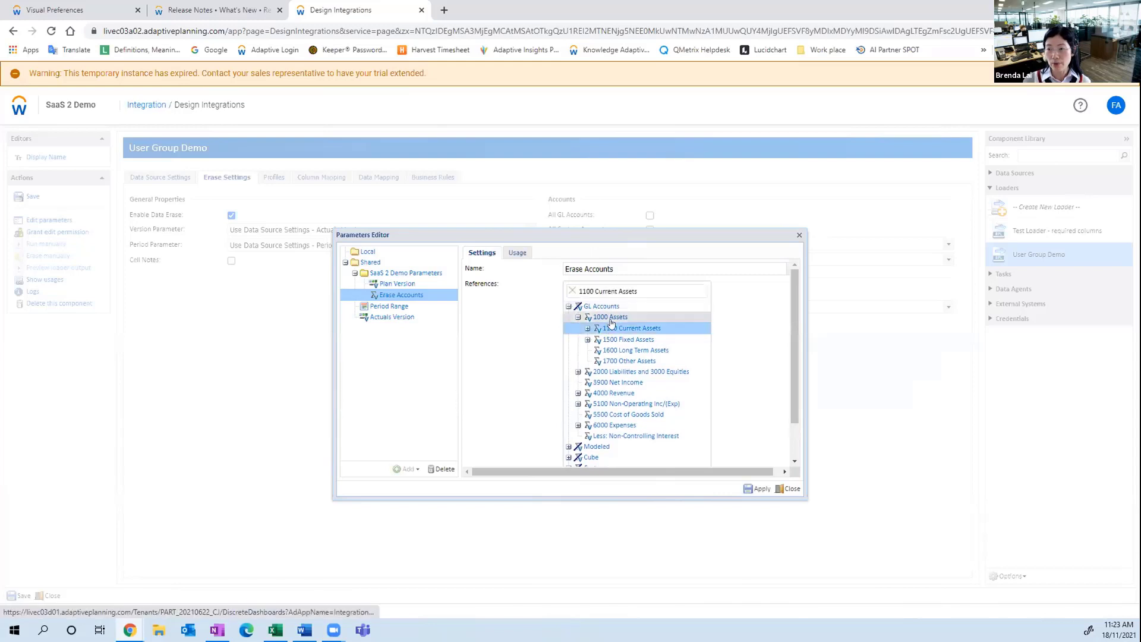
click(633, 350)
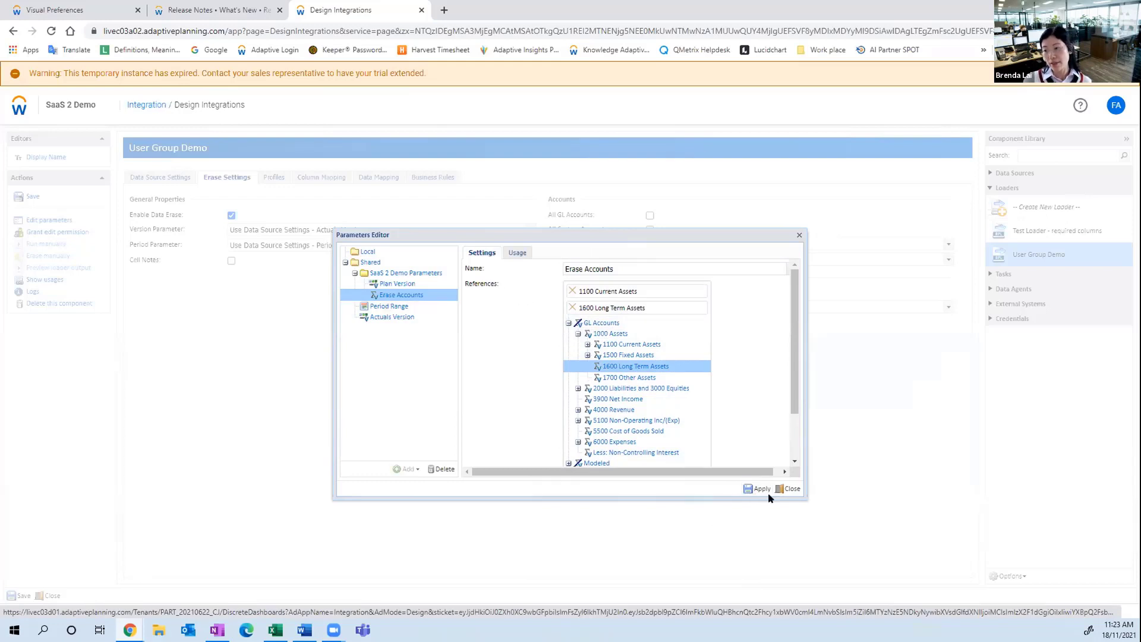
click(788, 489)
Save the parameter changes and choose Erase Accounts as the Accounts Parameters value
click(543, 387)
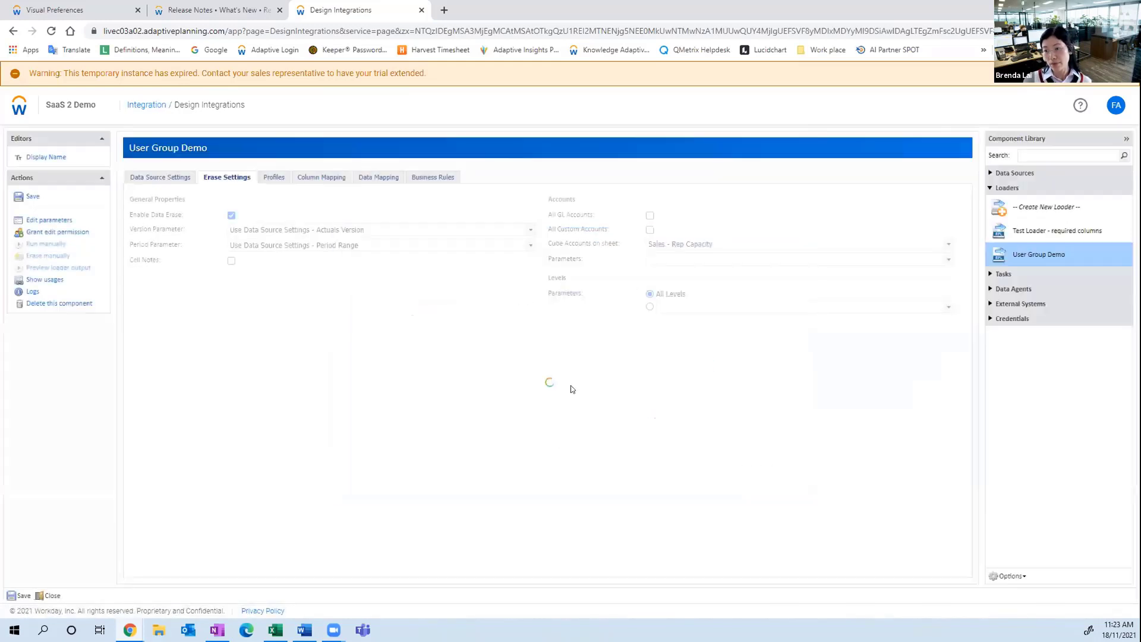
click(663, 259)
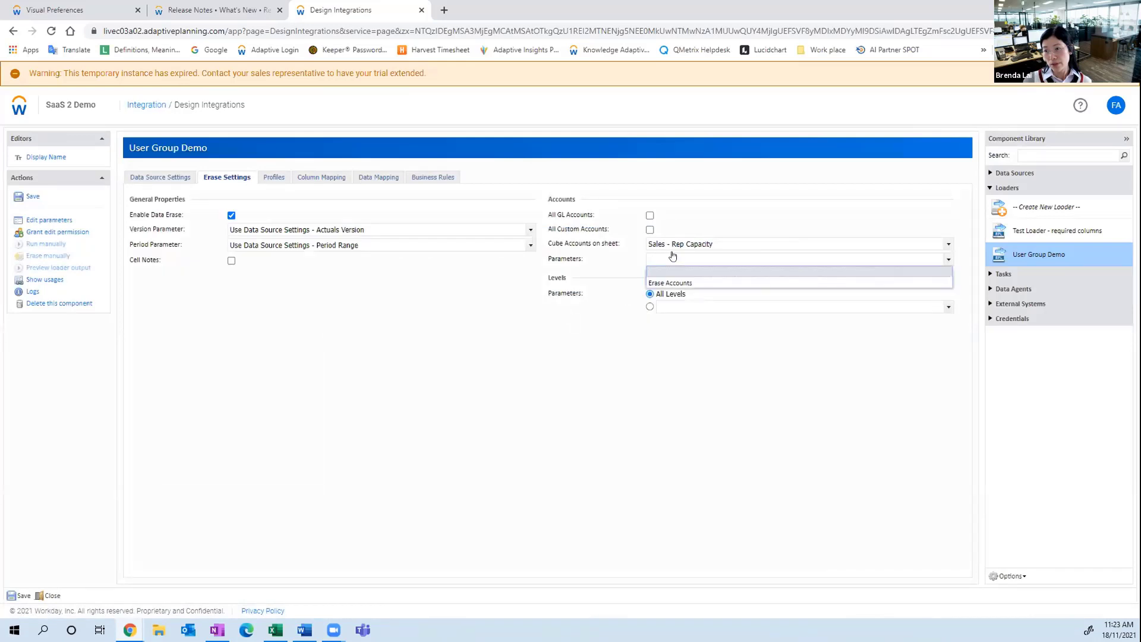
click(689, 282)
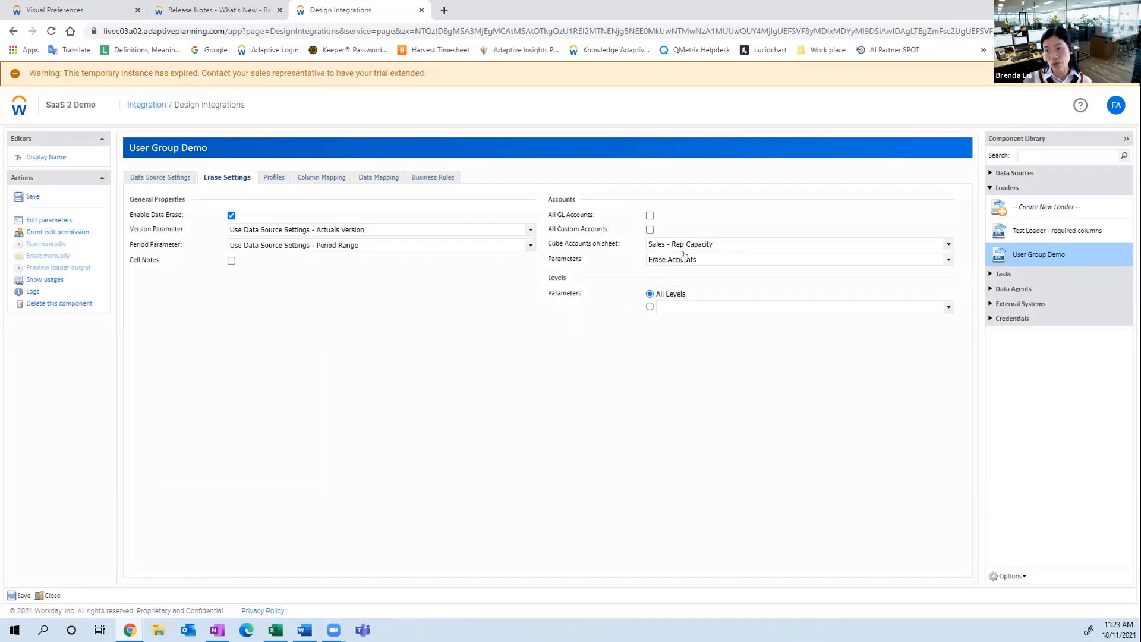